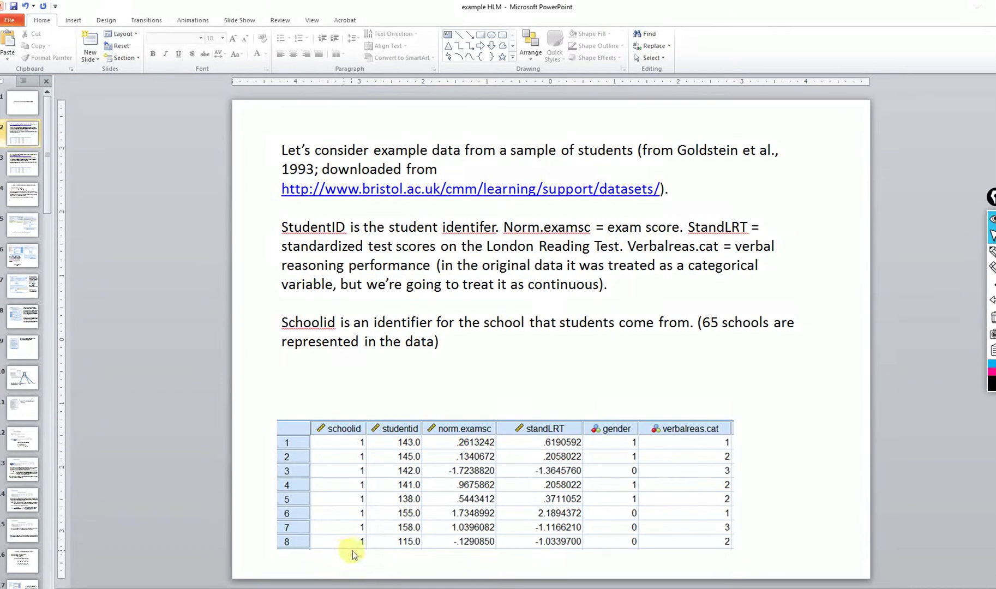
Switch from the PowerPoint slide to the Goldstein et al. data file in SPSS
mouse_move(381, 588)
click(439, 572)
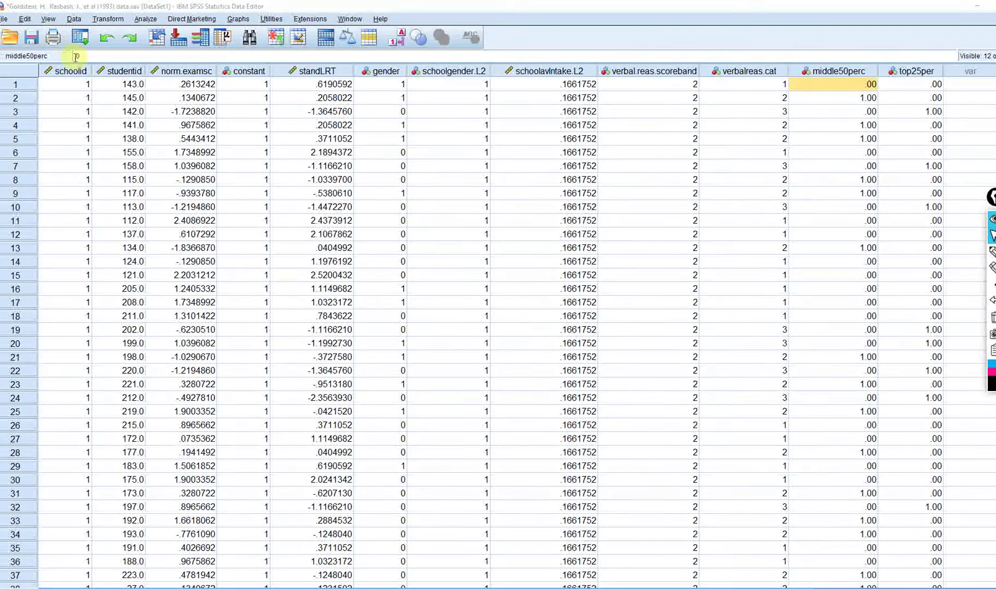
Step through the first six cases and select the studentid and schoolid columns
click(33, 86)
click(28, 99)
click(26, 112)
click(26, 126)
click(25, 152)
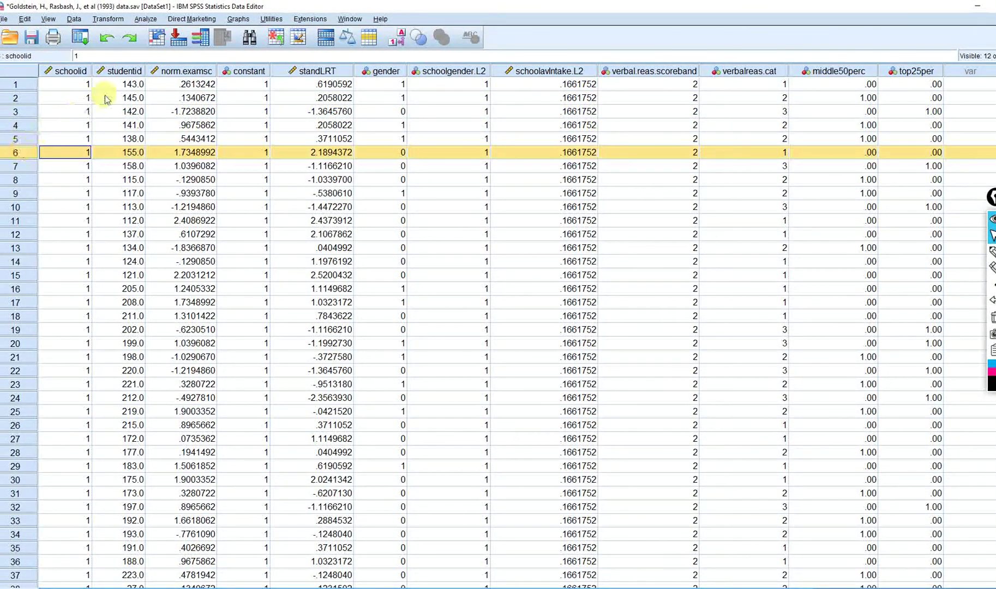
click(134, 89)
click(125, 71)
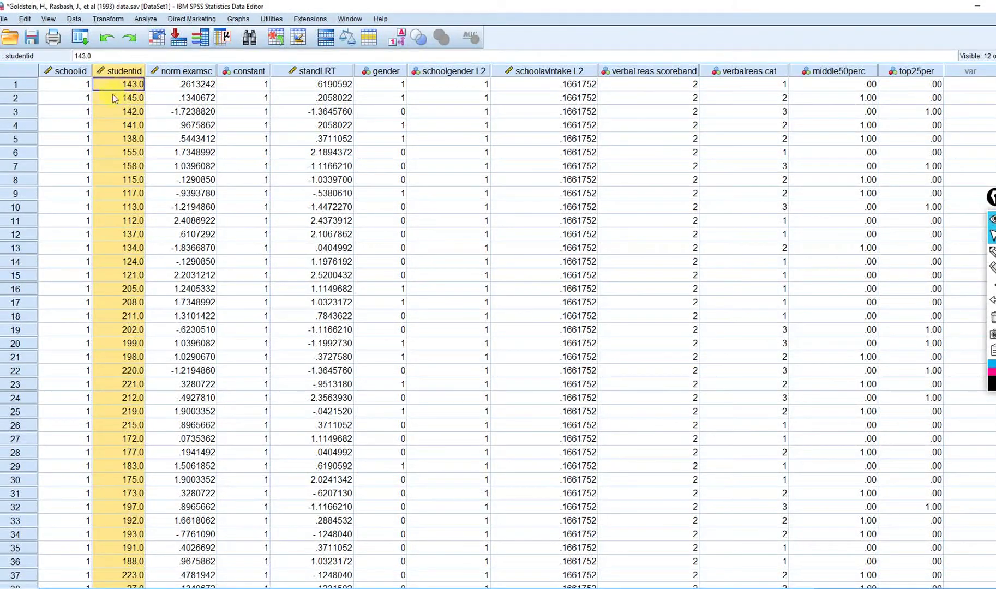
drag(68, 84, 119, 506)
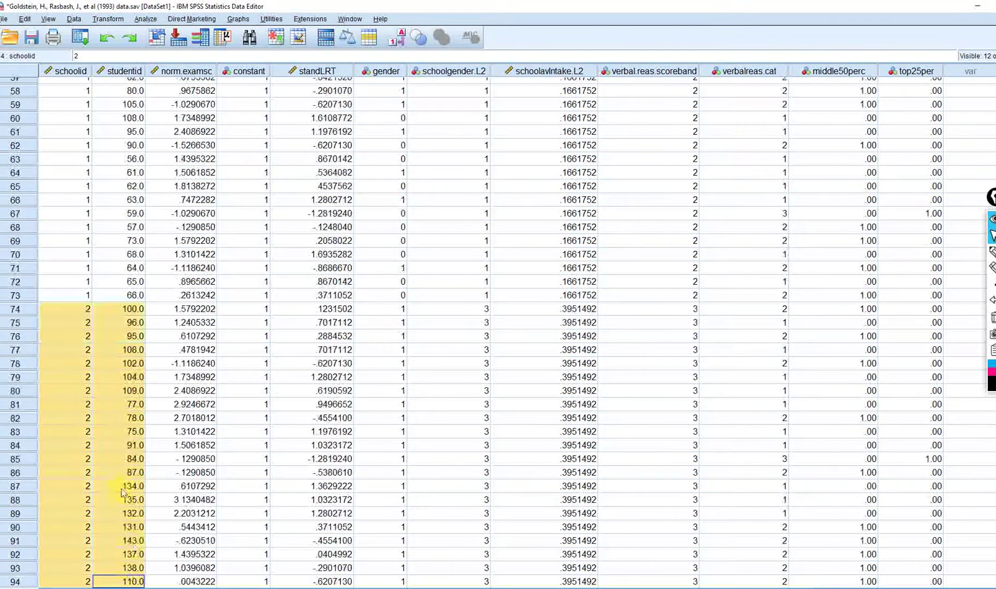
scroll(119, 507, down, 4)
scroll(118, 305, up, 19)
scroll(152, 252, up, 4)
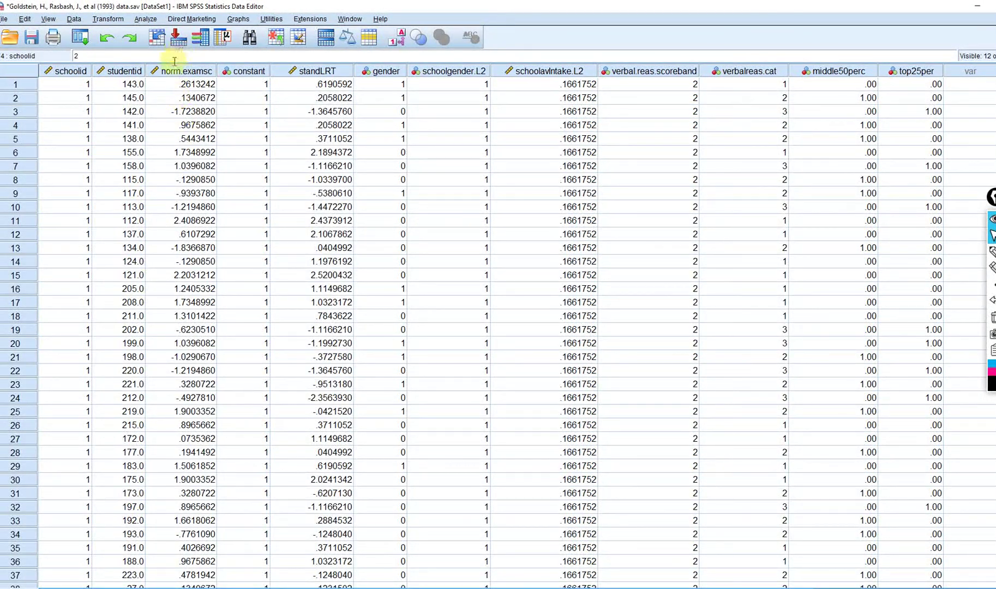
Highlight the norm.examsc, standLRT and gender variables, then return to the PowerPoint slide
click(198, 72)
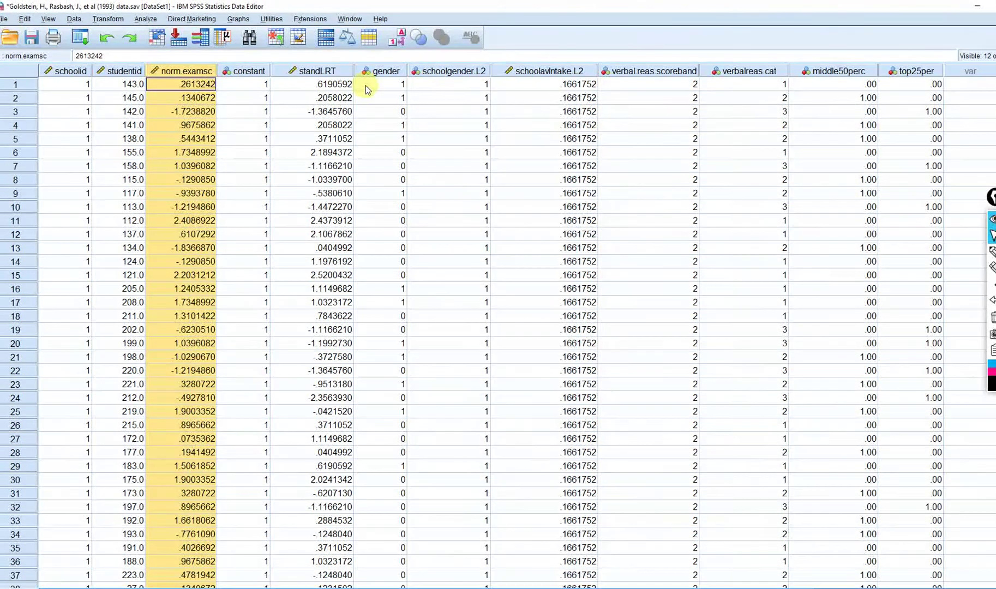
click(333, 72)
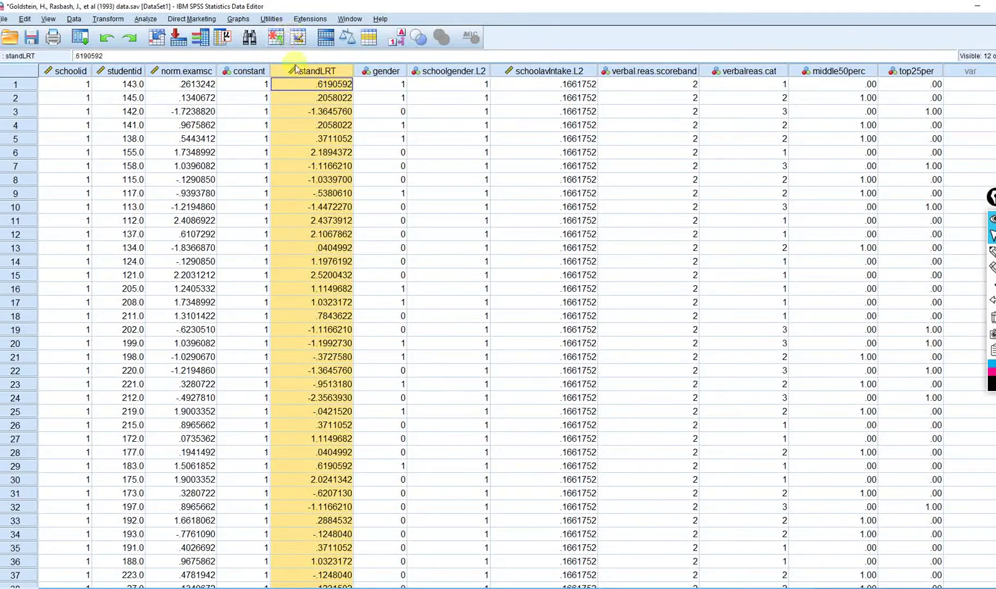
click(392, 82)
click(308, 125)
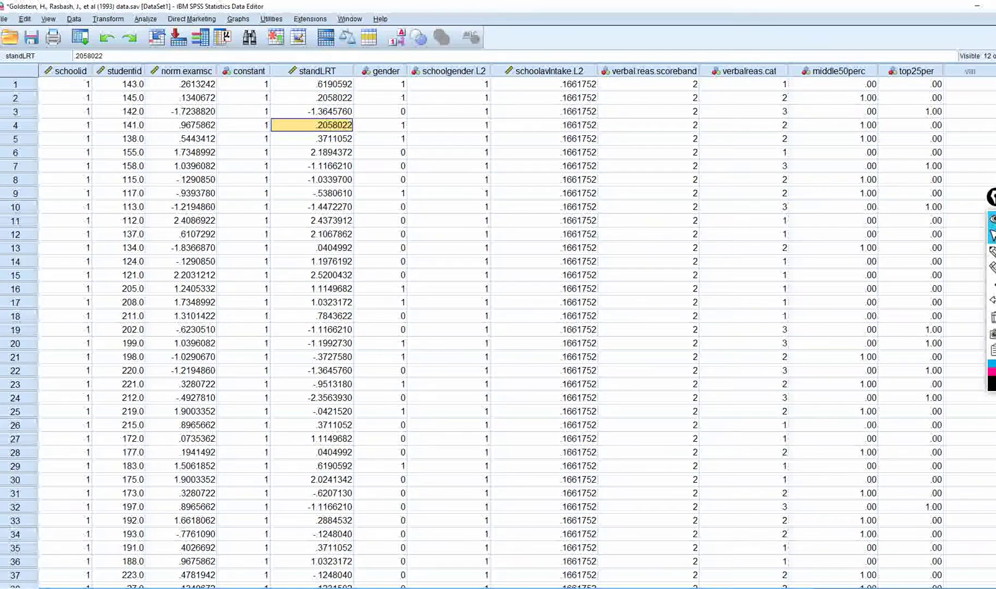
click(414, 587)
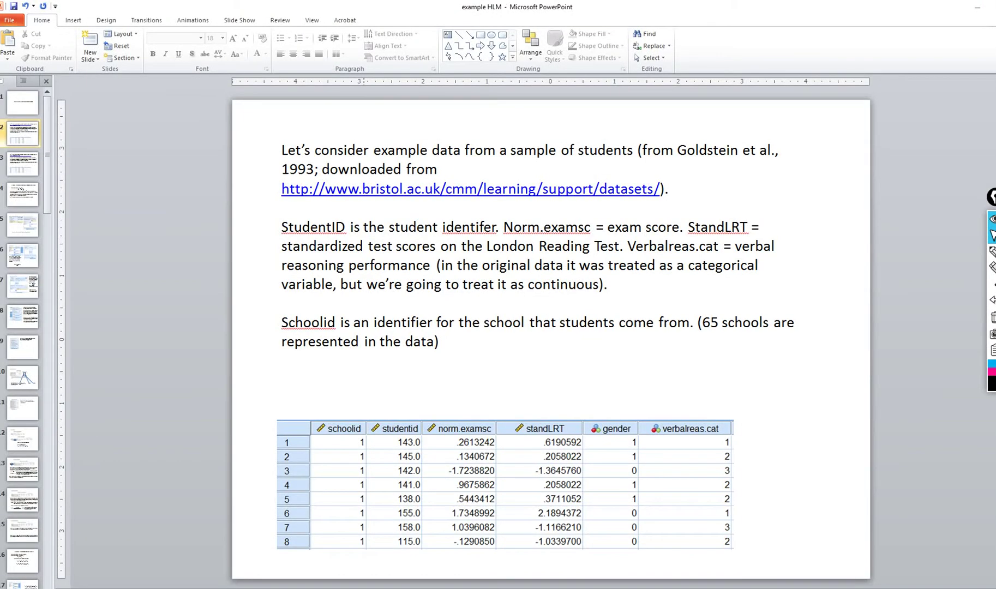
Remove the duplicate data-description slide from the deck
scroll(511, 489, down, 1)
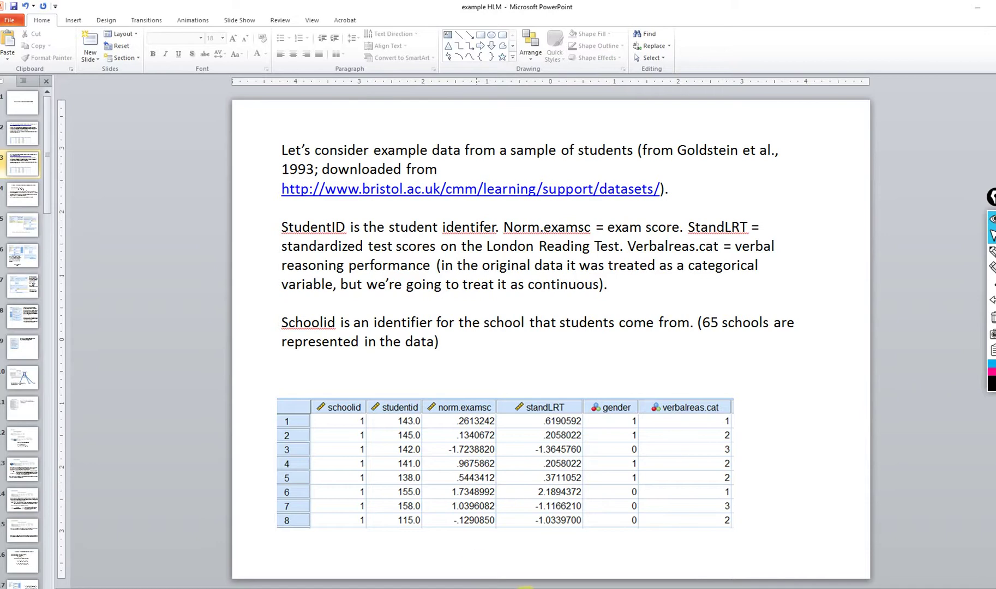
key(Delete)
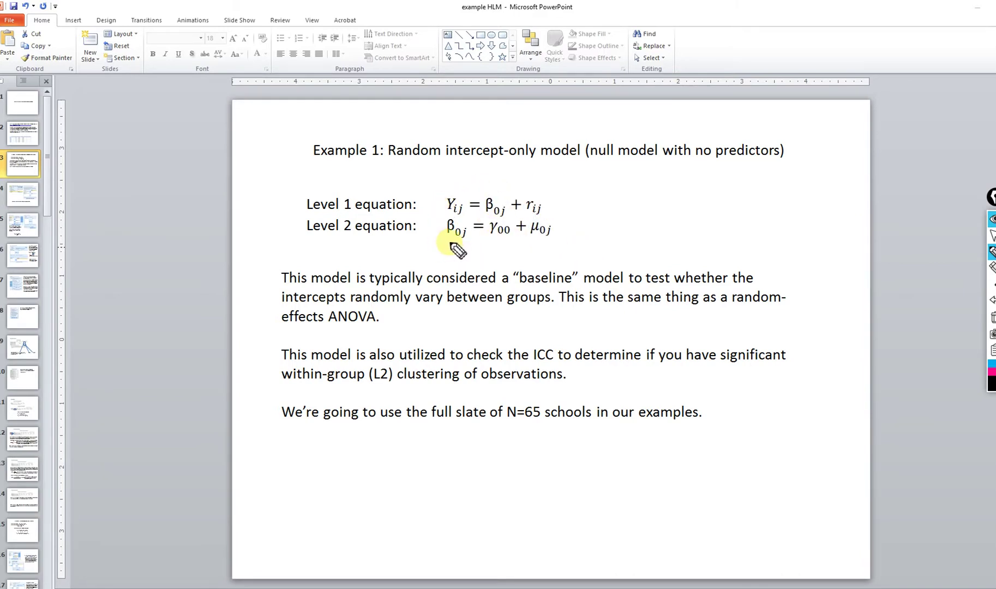
Circle β0j in ink and handwrite the combined equation with μ0j and rij beside it
mouse_move(452, 241)
mouse_down()
mouse_move(461, 244)
mouse_move(467, 220)
mouse_move(440, 213)
mouse_move(473, 244)
mouse_up()
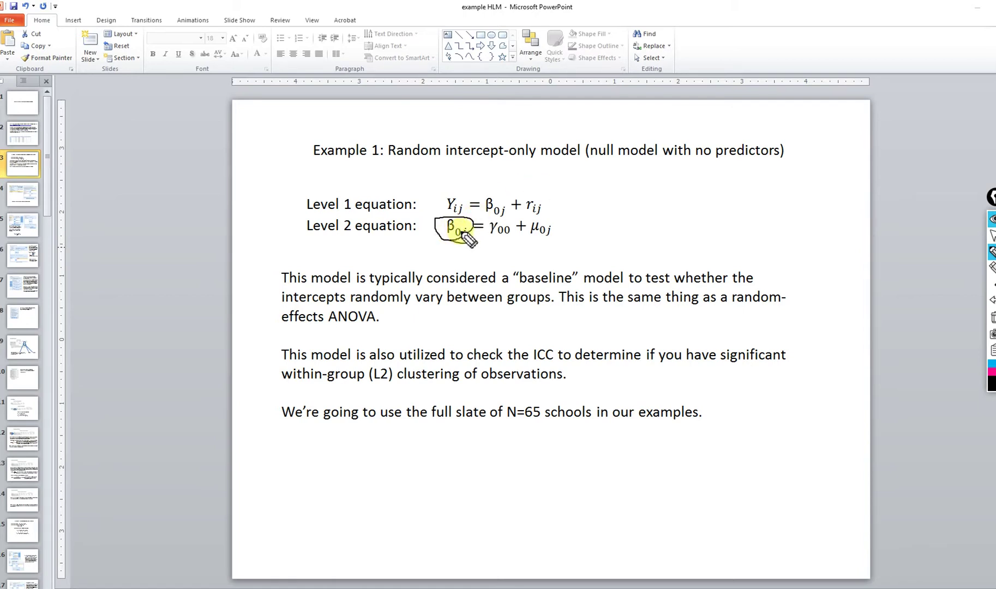
drag(451, 241, 505, 241)
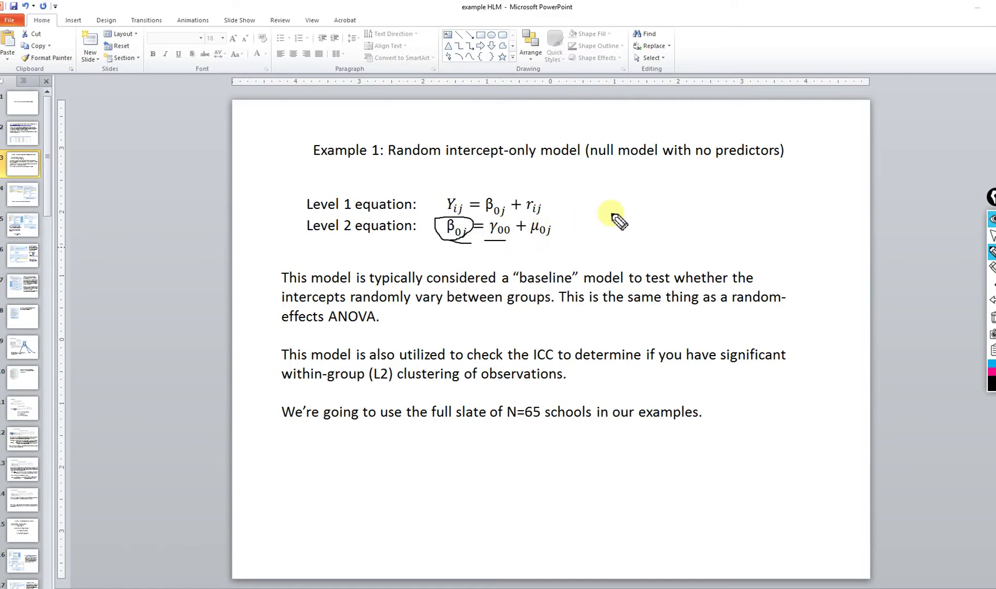
mouse_move(612, 215)
mouse_down()
mouse_move(623, 244)
mouse_move(625, 224)
mouse_move(634, 219)
mouse_move(635, 232)
mouse_move(644, 216)
mouse_move(652, 228)
mouse_move(673, 215)
mouse_move(655, 227)
mouse_move(665, 230)
mouse_move(699, 222)
mouse_move(727, 241)
mouse_move(726, 214)
mouse_move(749, 234)
mouse_move(759, 226)
mouse_move(723, 238)
mouse_move(779, 244)
mouse_up()
click(725, 212)
click(780, 224)
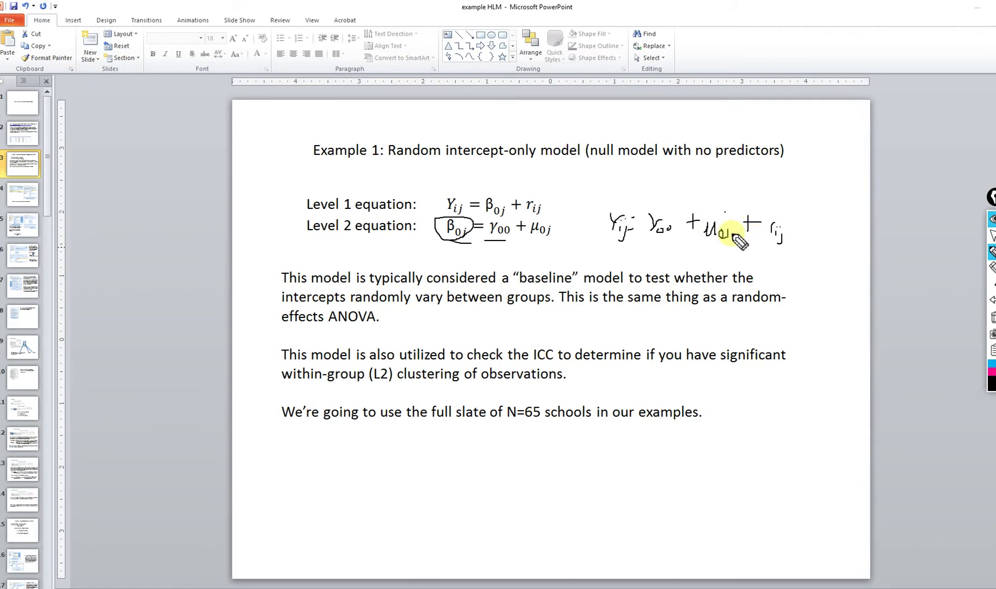
Erase all ink from the slide and switch to the SPSS data editor
click(993, 235)
click(992, 318)
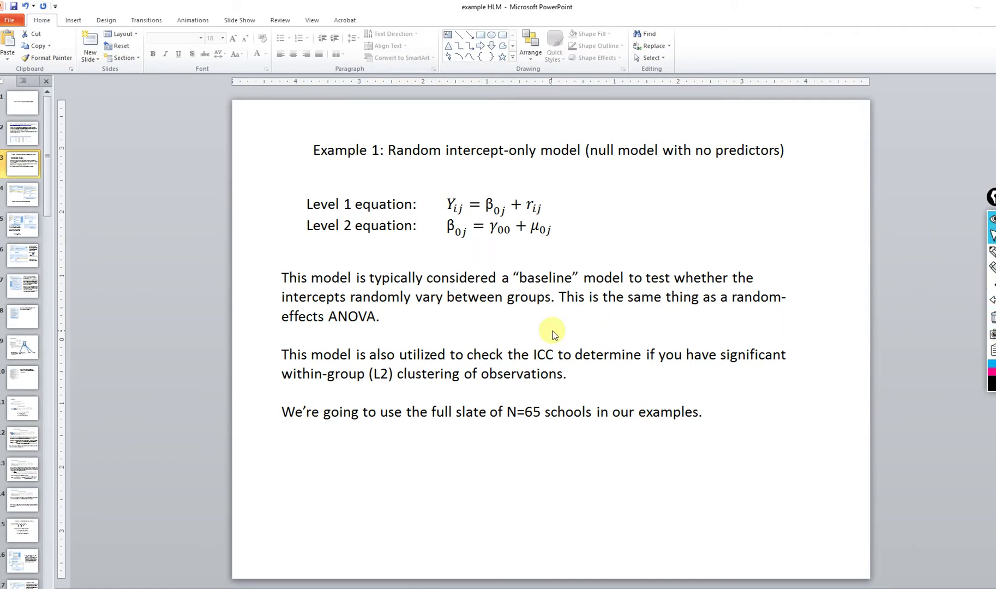
scroll(546, 332, down, 1)
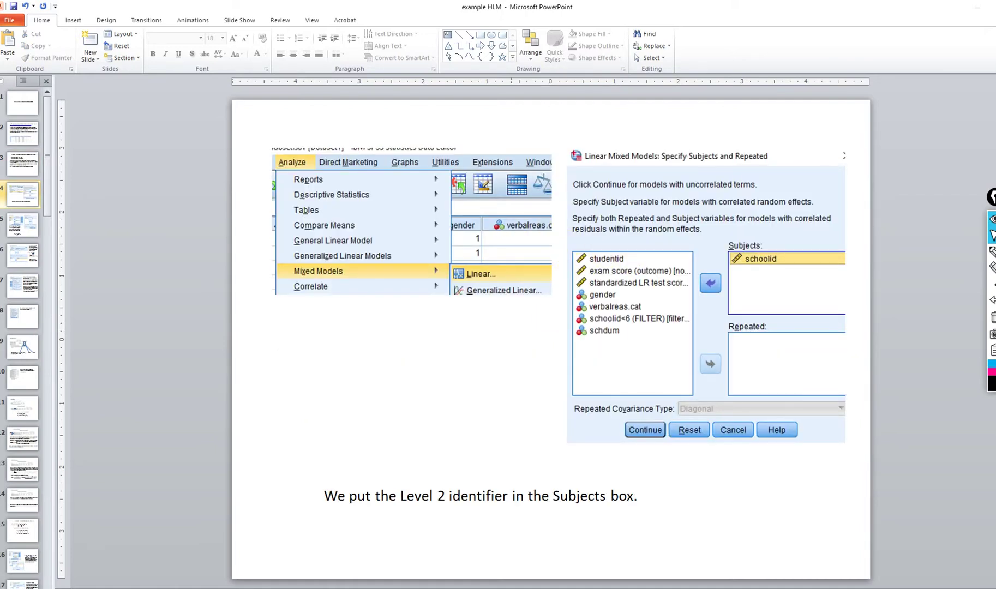
click(339, 567)
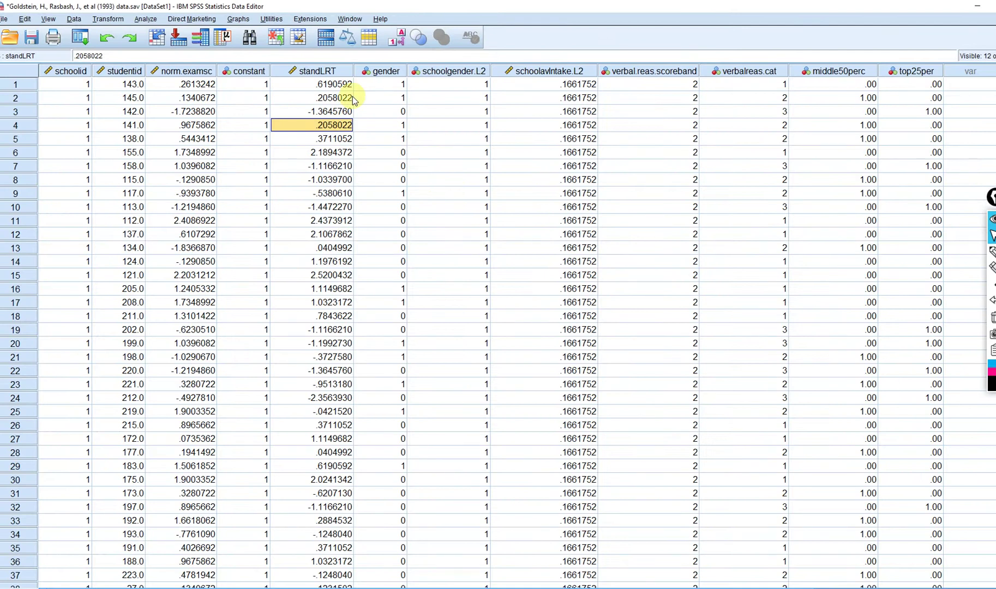
Set up a Linear Mixed Model with schoolid as subject and exam score as dependent variable
click(146, 19)
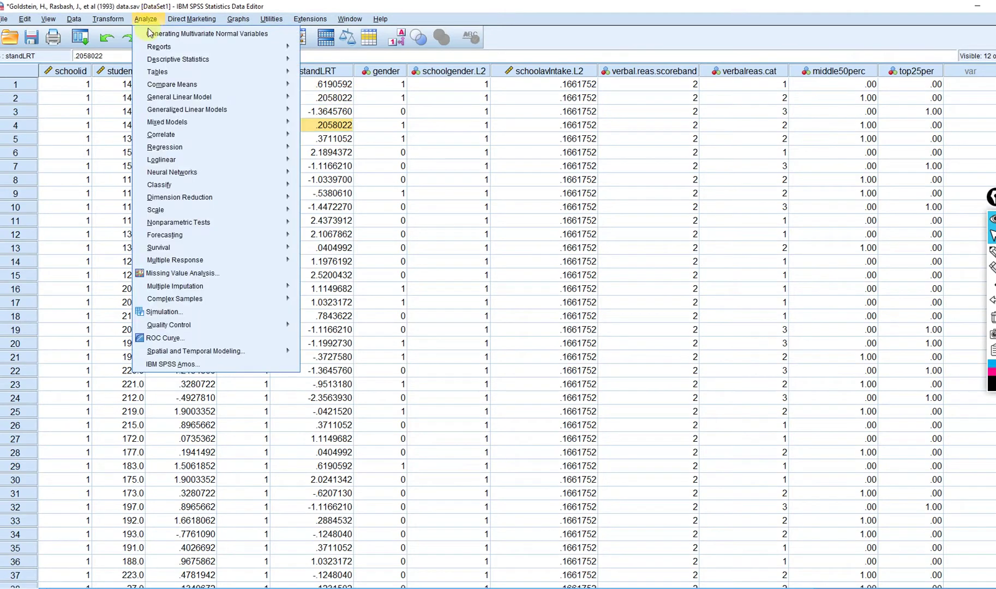
mouse_move(259, 123)
click(321, 122)
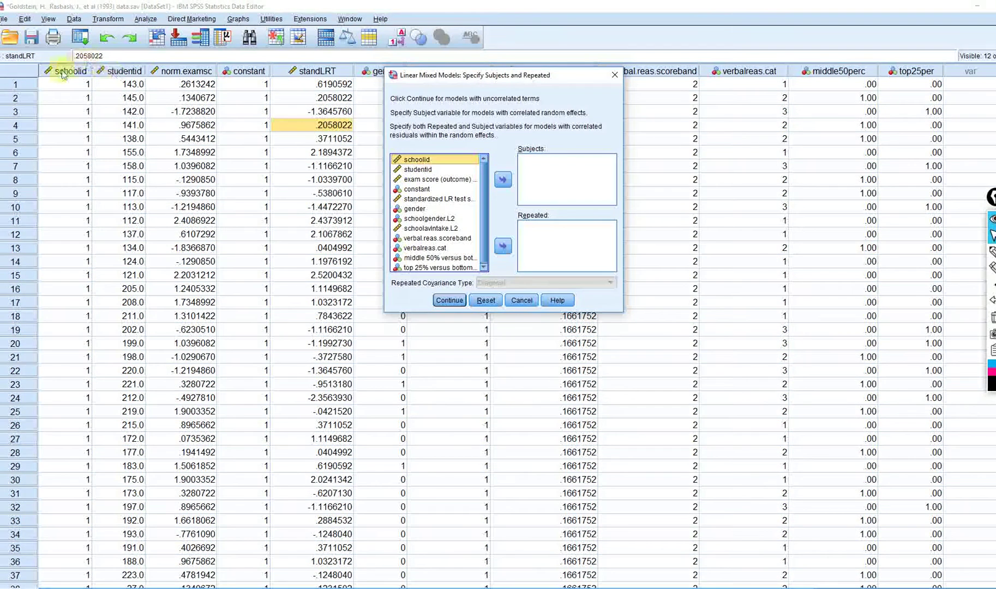
click(502, 179)
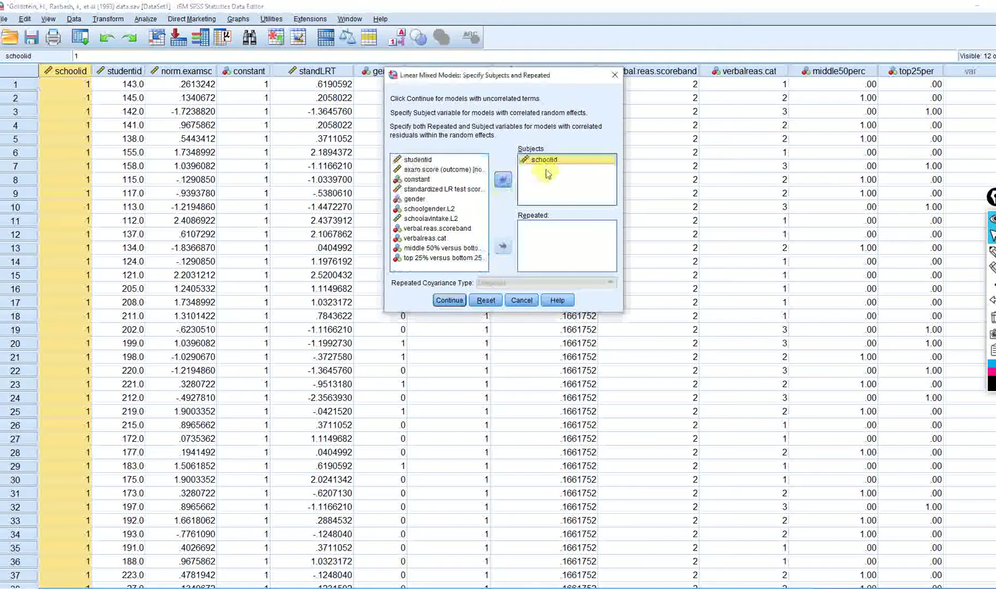
click(448, 300)
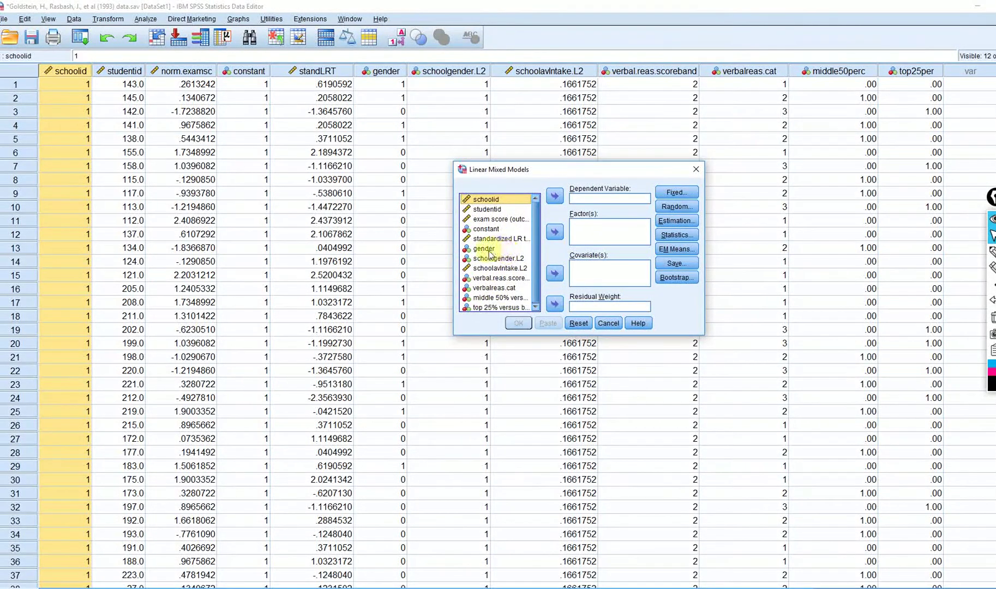
click(498, 219)
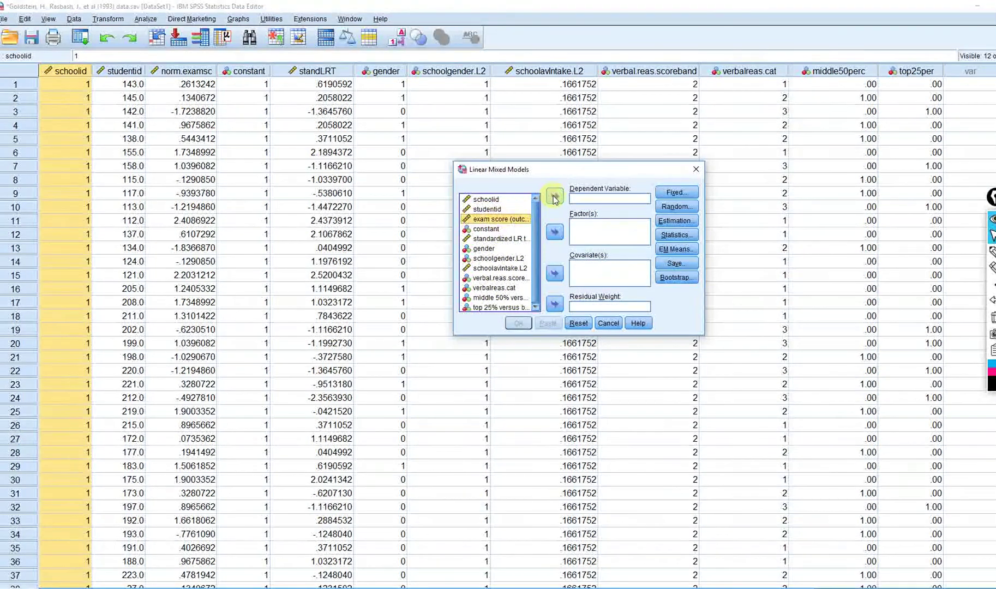
drag(498, 218, 609, 198)
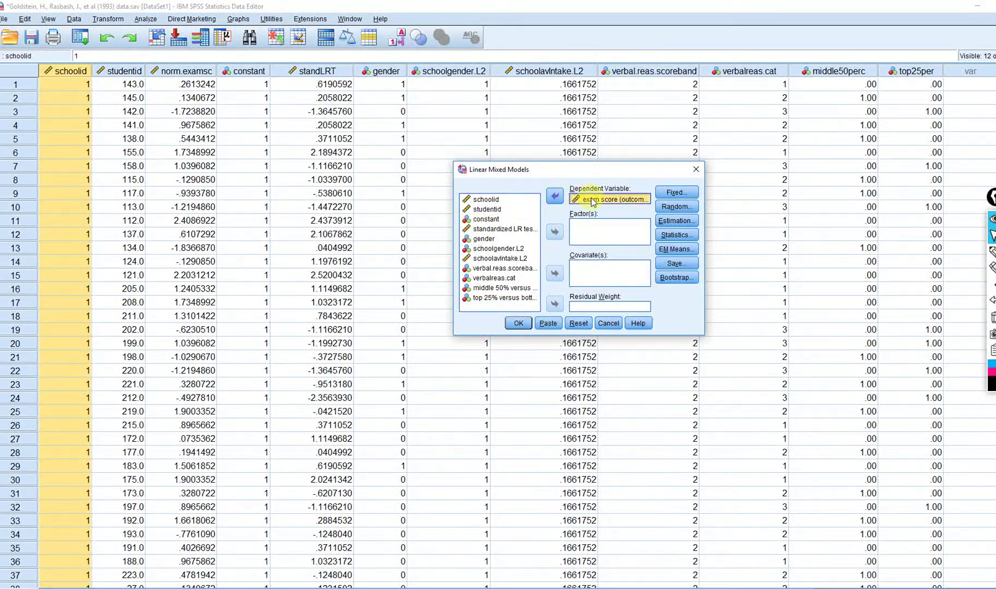
click(676, 193)
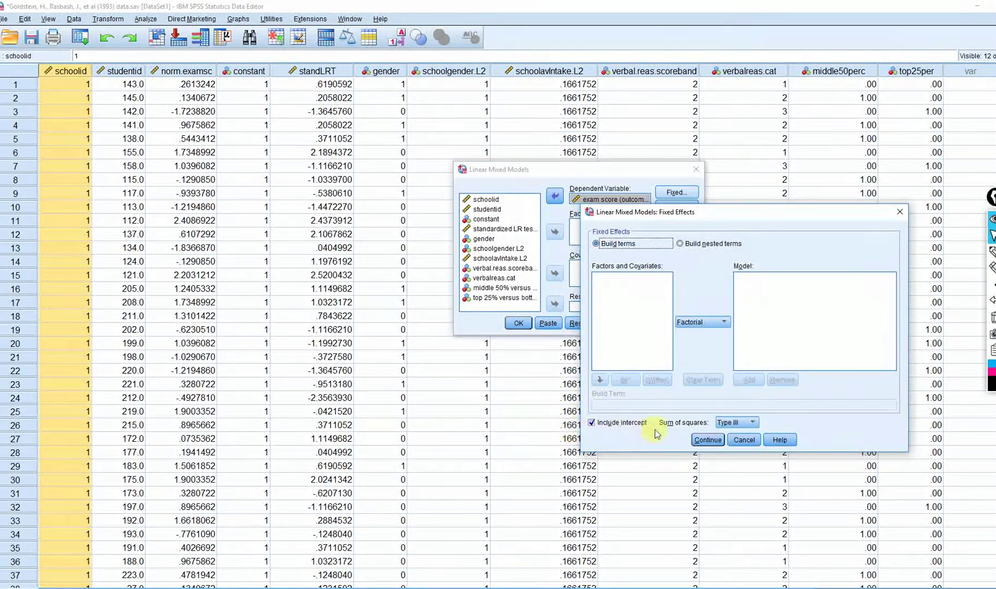
Close the Fixed Effects dialog without adding any terms
click(707, 440)
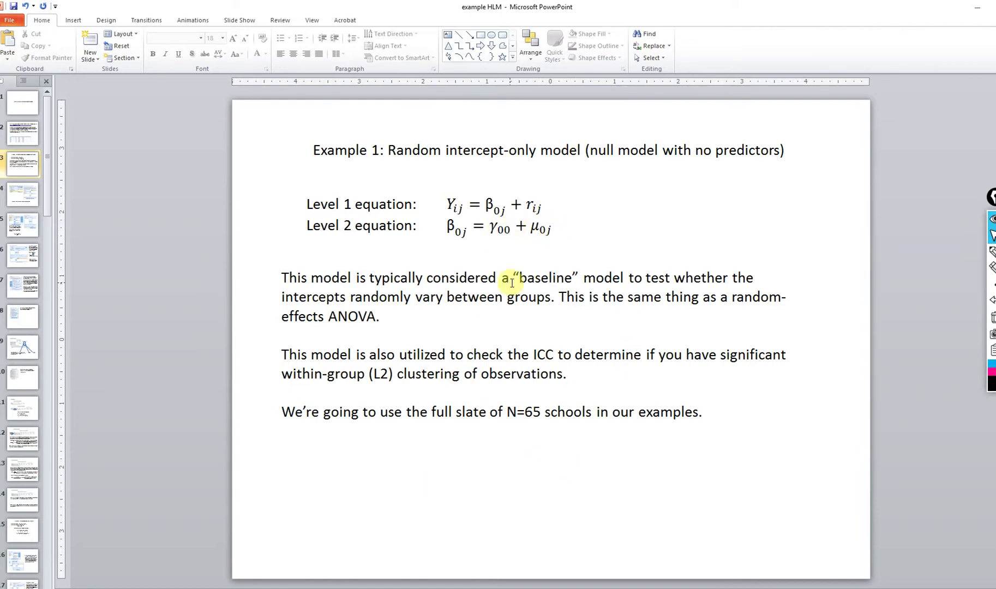
Select the γ00 and μ0j terms in the Level 2 equation, then return to SPSS
click(508, 228)
double_click(505, 228)
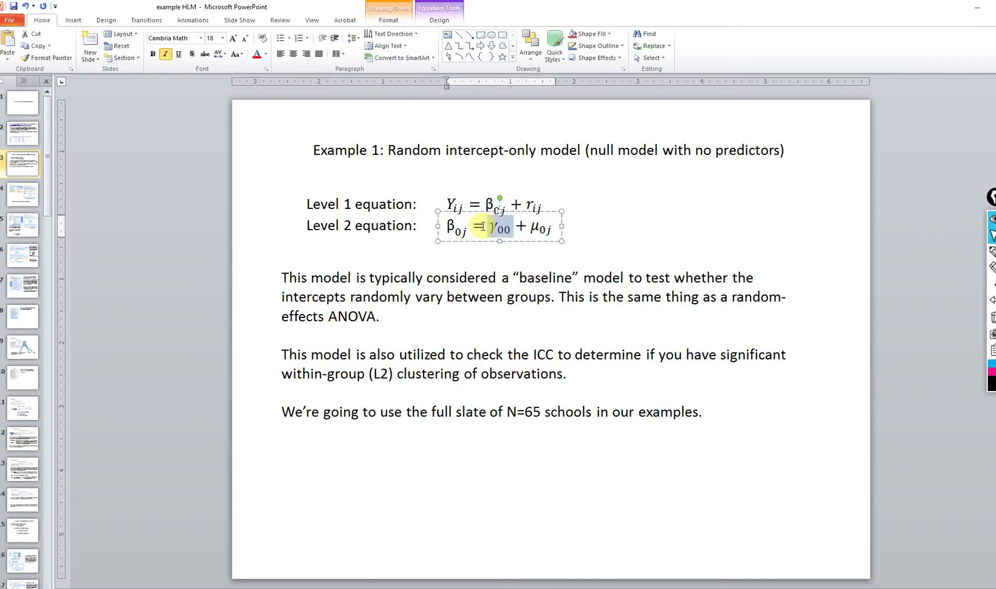
double_click(548, 230)
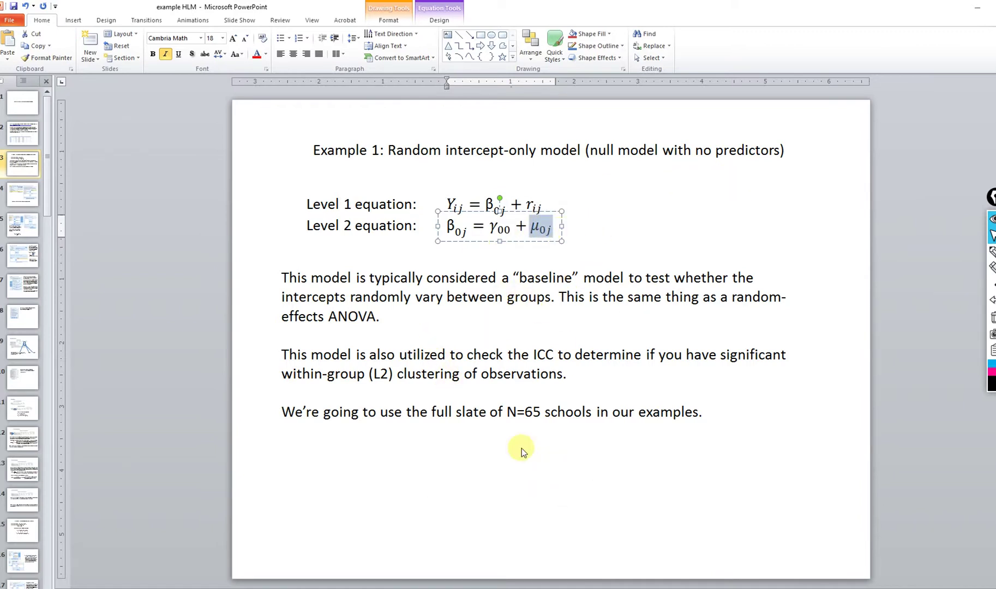
key(alt+Tab)
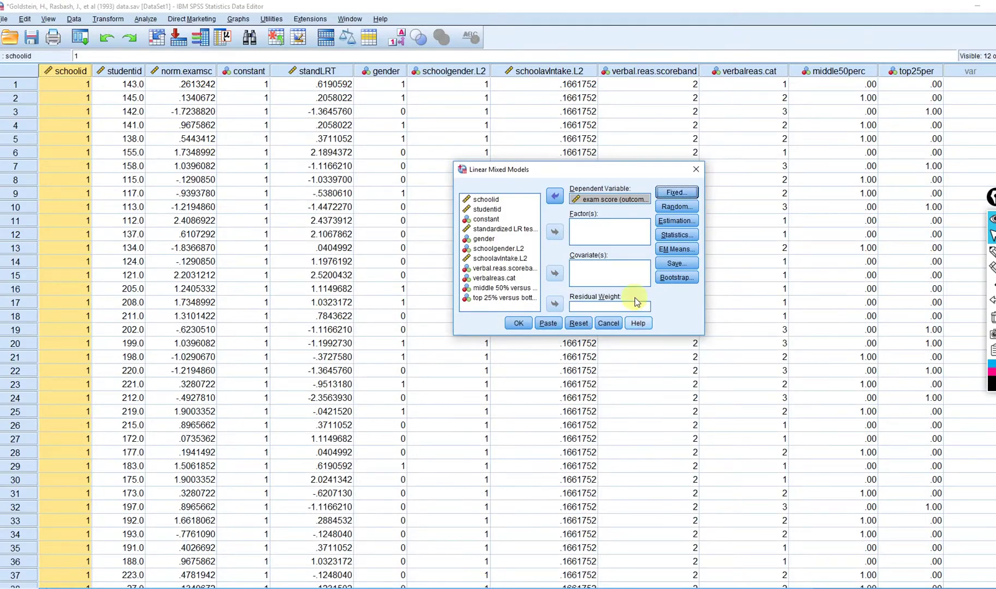
Add a random intercept grouped by schoolid with a Variance Components covariance structure
click(675, 206)
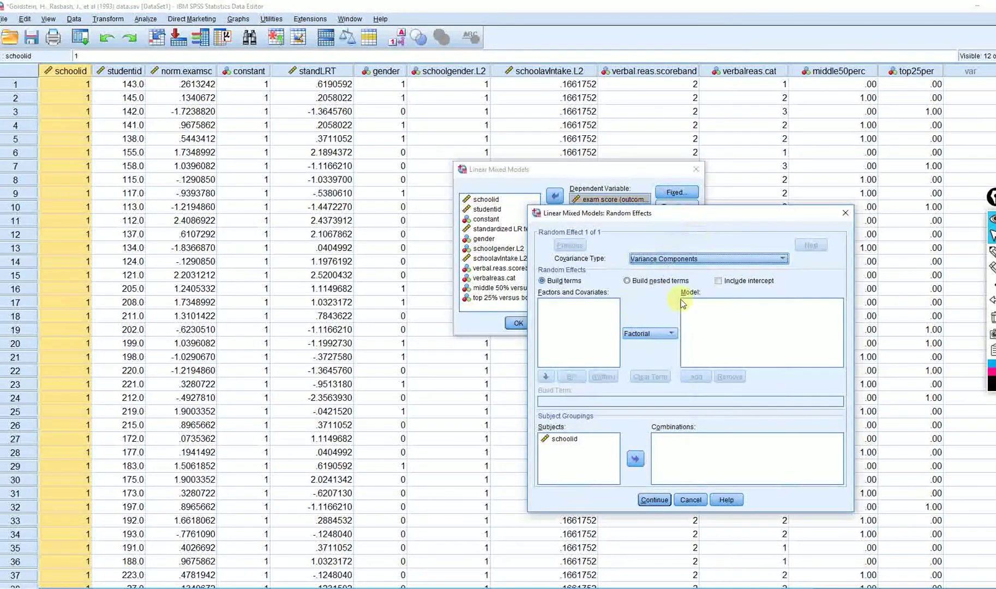
click(718, 281)
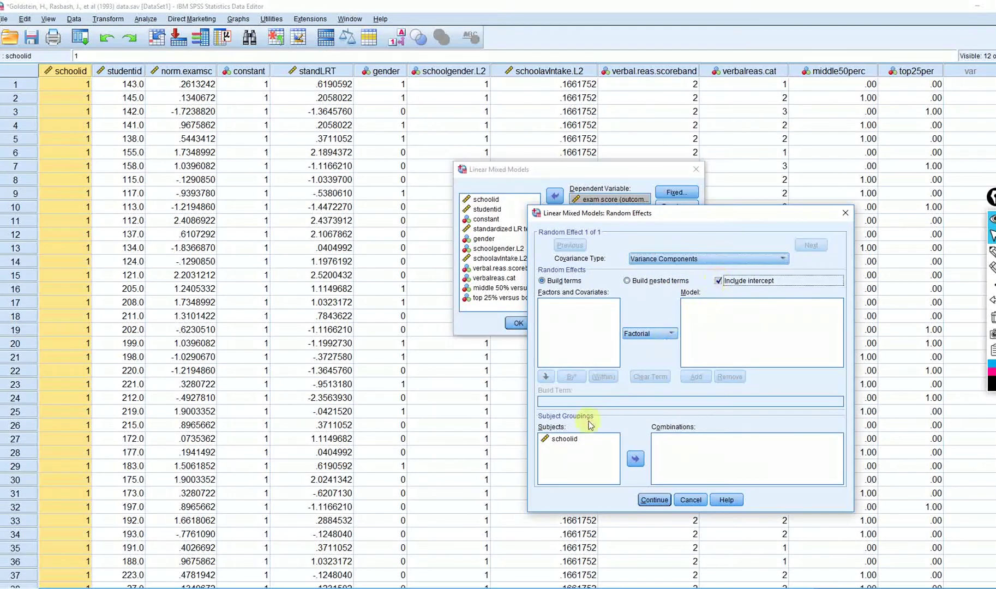
click(565, 439)
click(635, 460)
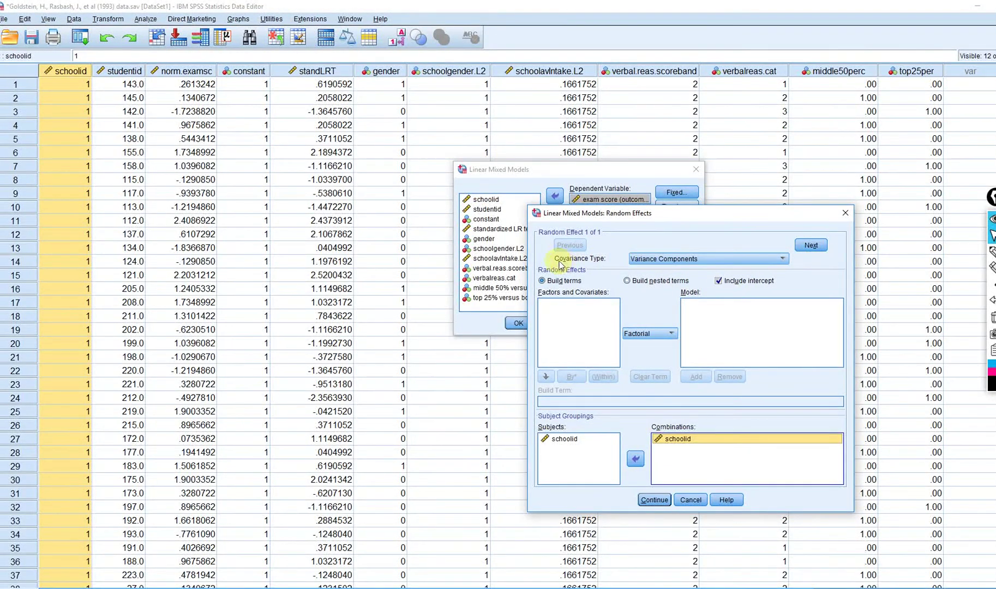
click(785, 260)
click(786, 262)
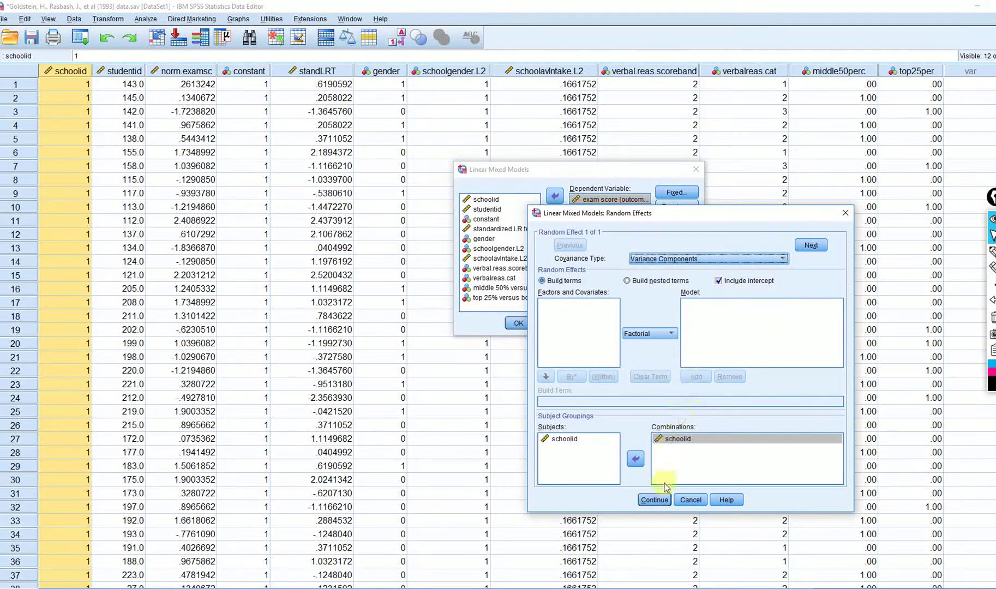
click(656, 500)
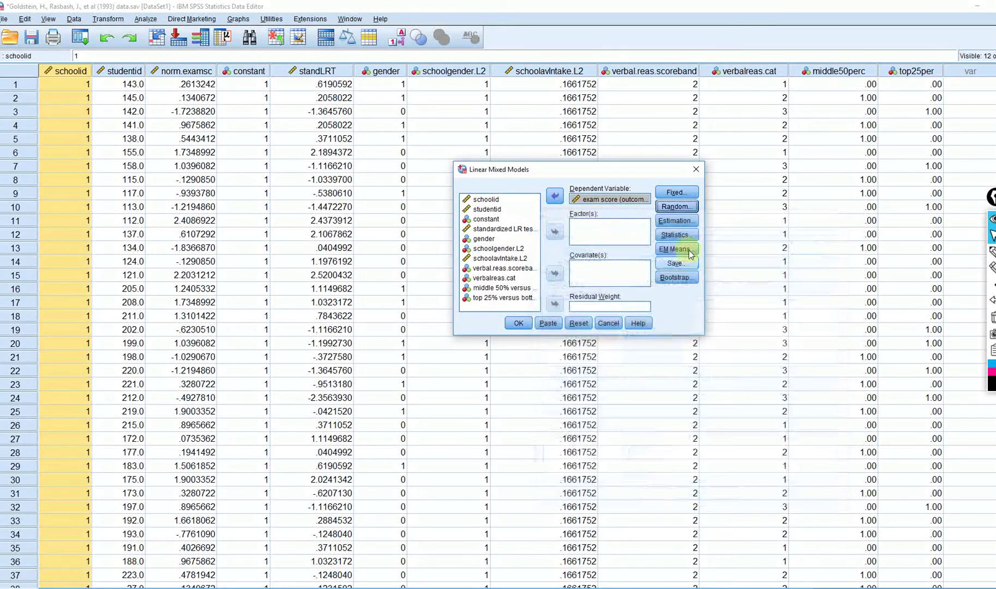
click(686, 221)
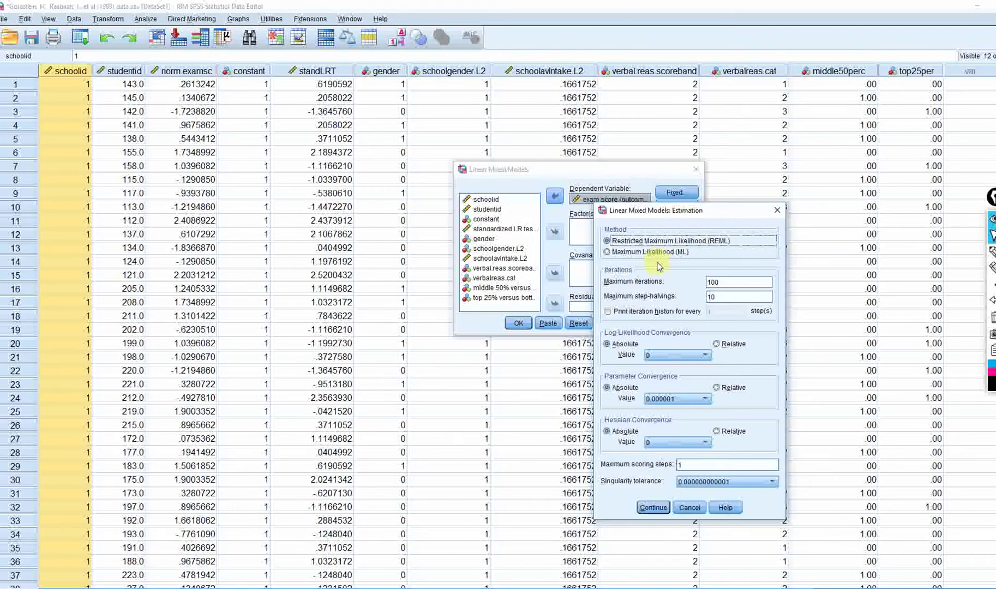
Keep REML as the estimation method after briefly trying ML, and confirm
click(607, 254)
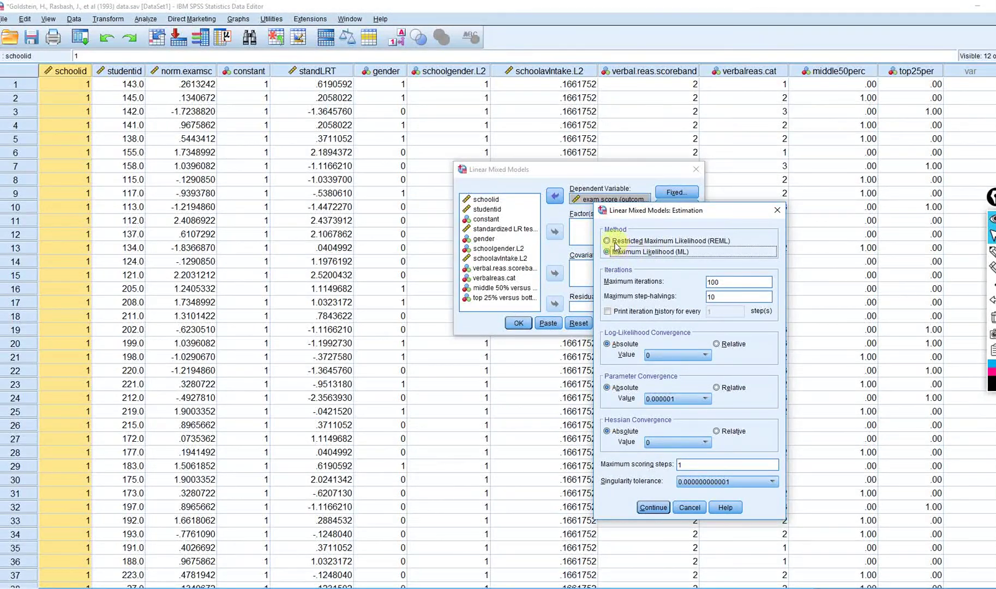
click(609, 242)
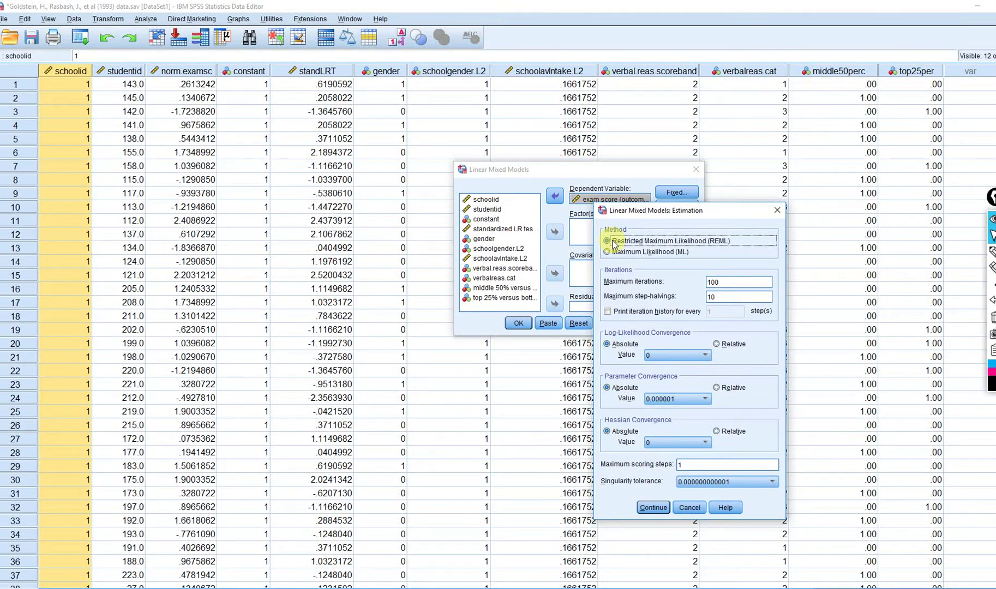
click(657, 508)
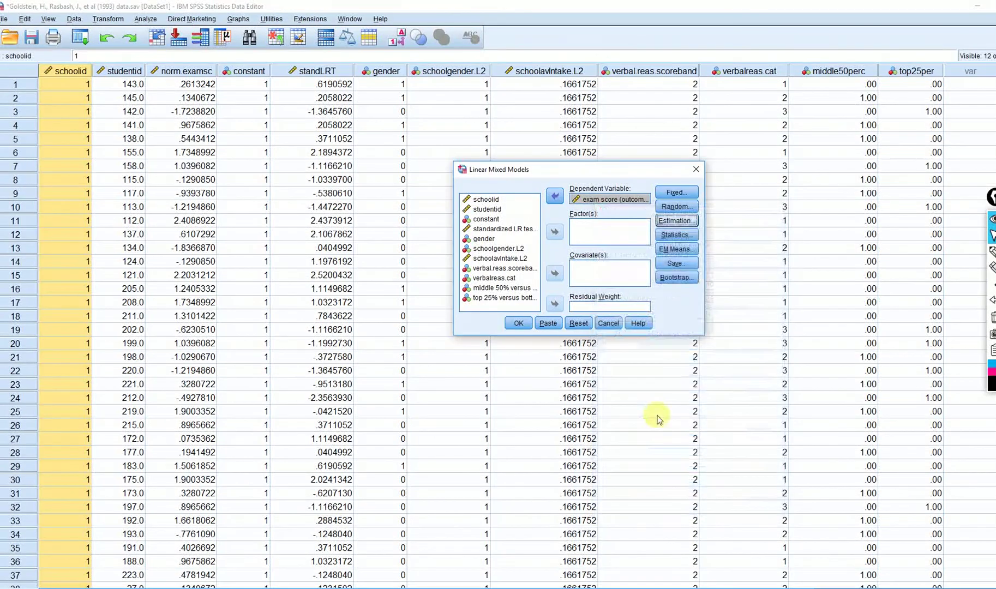
Request parameter estimates and covariance parameter tests, then run the mixed model
click(682, 236)
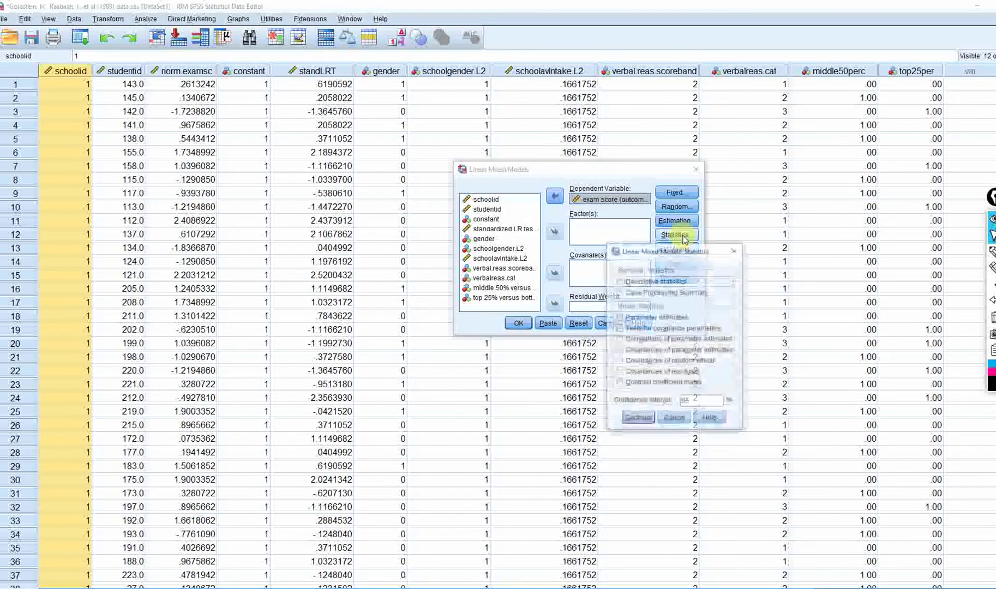
click(621, 318)
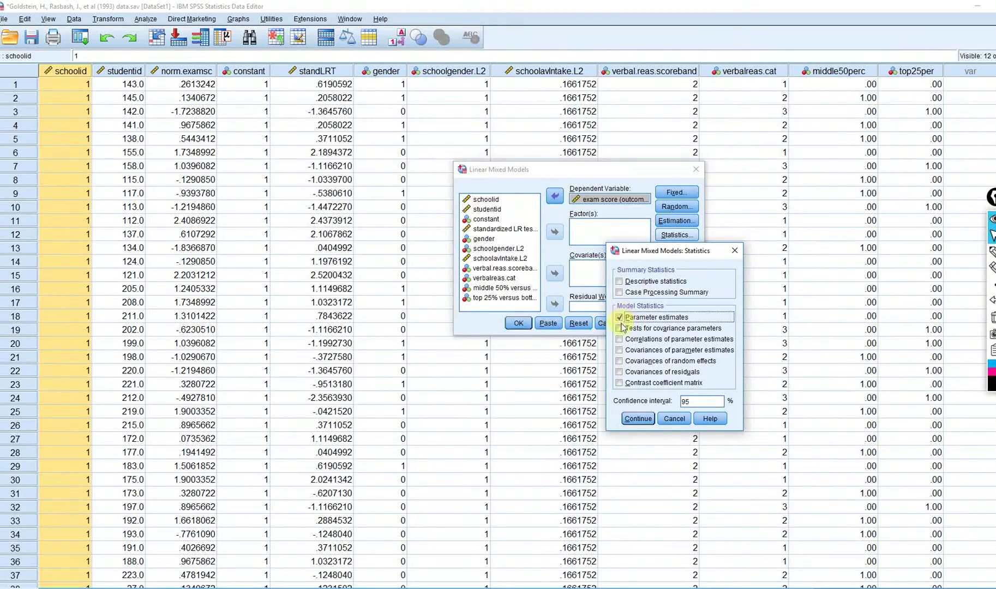
click(620, 328)
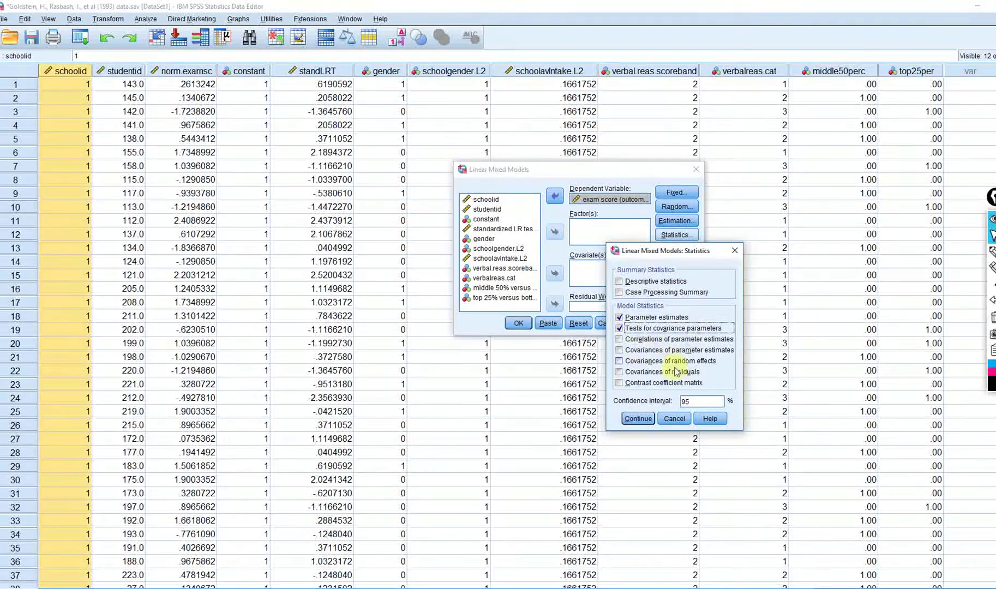
click(638, 418)
click(518, 323)
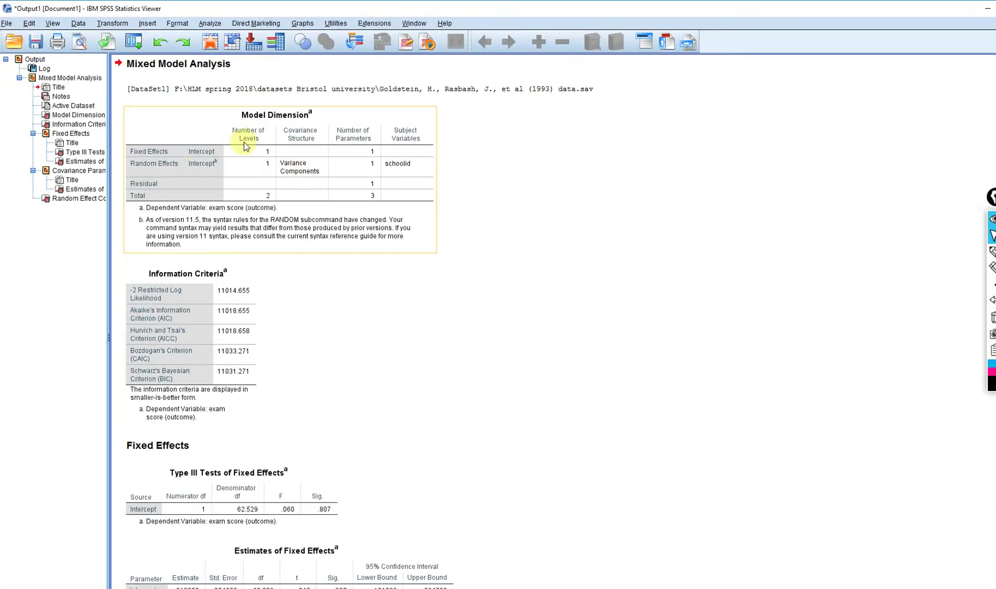
click(990, 252)
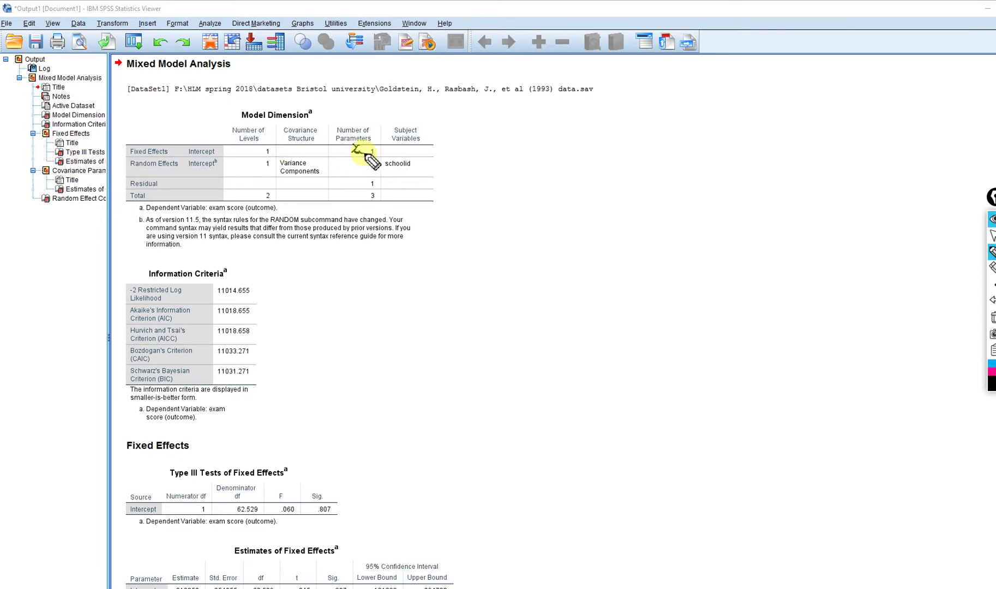
drag(362, 153, 364, 151)
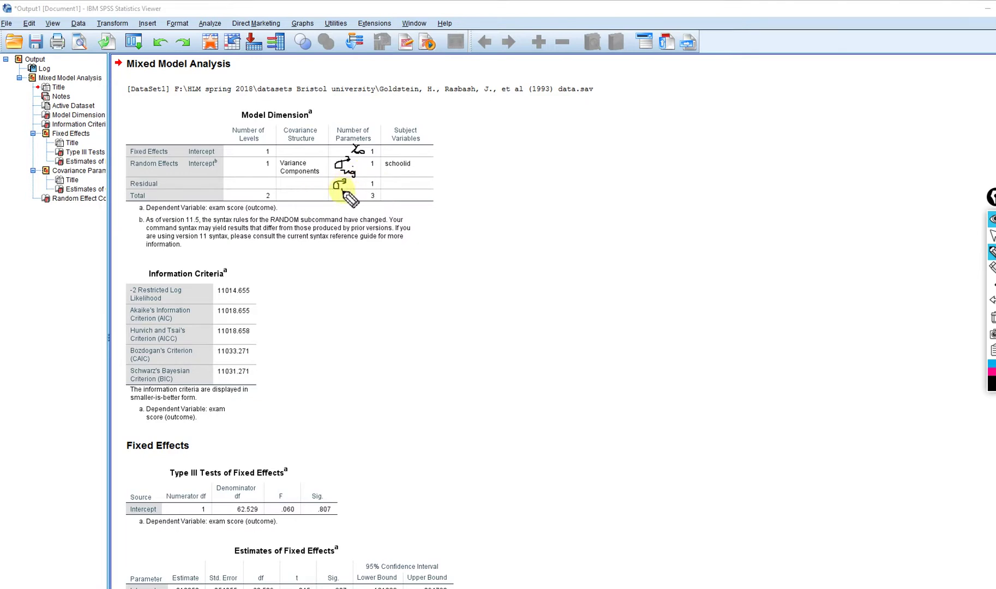
drag(349, 192, 345, 189)
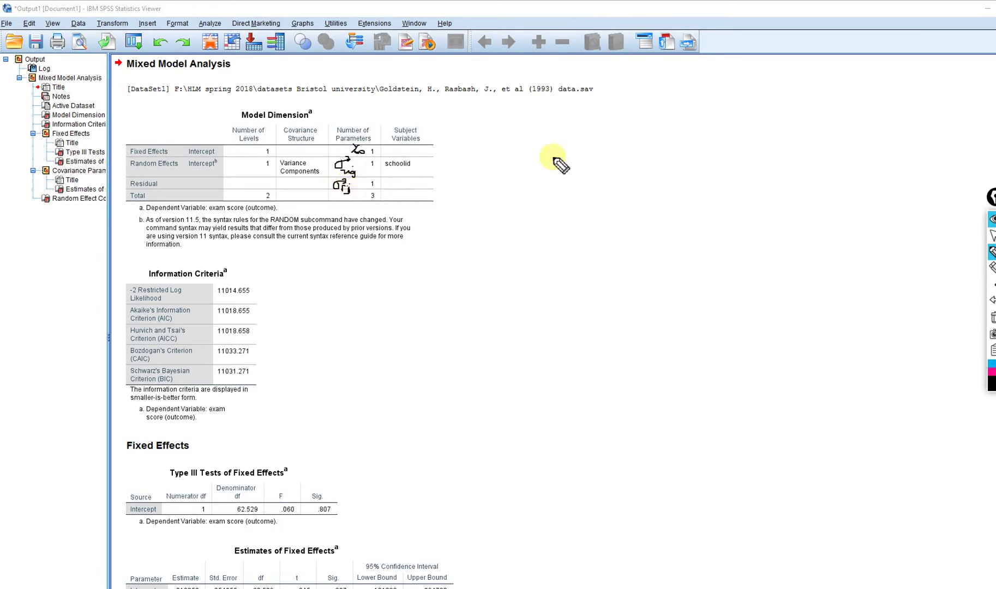
click(992, 319)
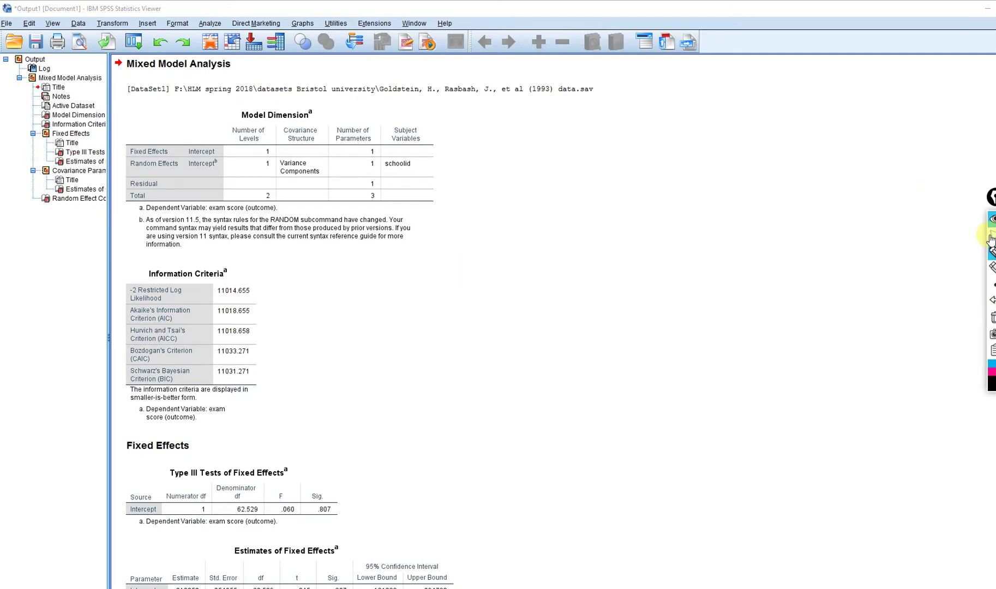
scroll(277, 274, down, 3)
Scroll past Information Criteria to the fixed-effect (-.013252) and covariance (.171599) tables, then reselect the pen
click(136, 170)
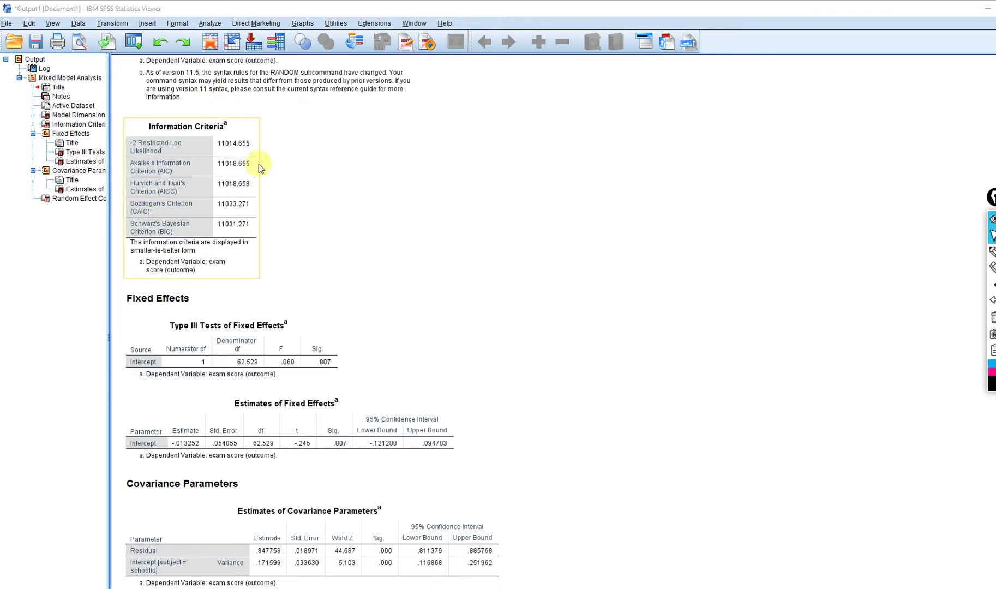
click(257, 115)
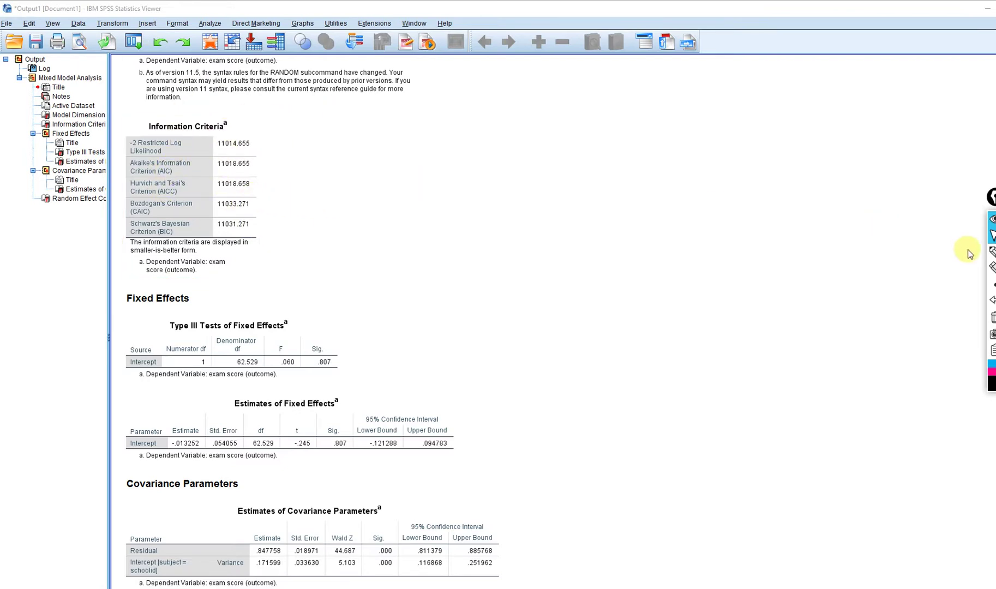
click(991, 252)
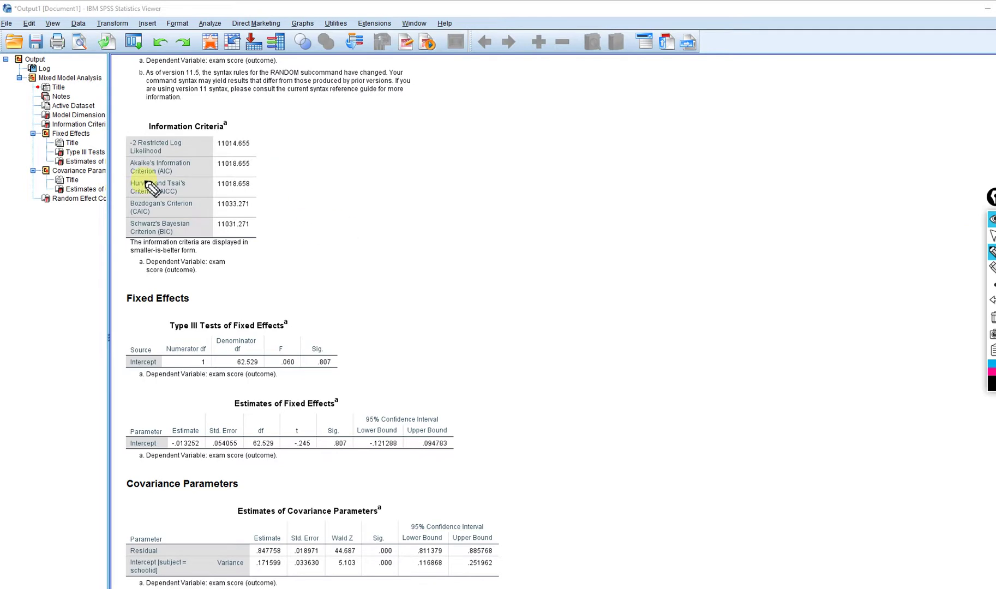
click(992, 236)
scroll(934, 240, down, 3)
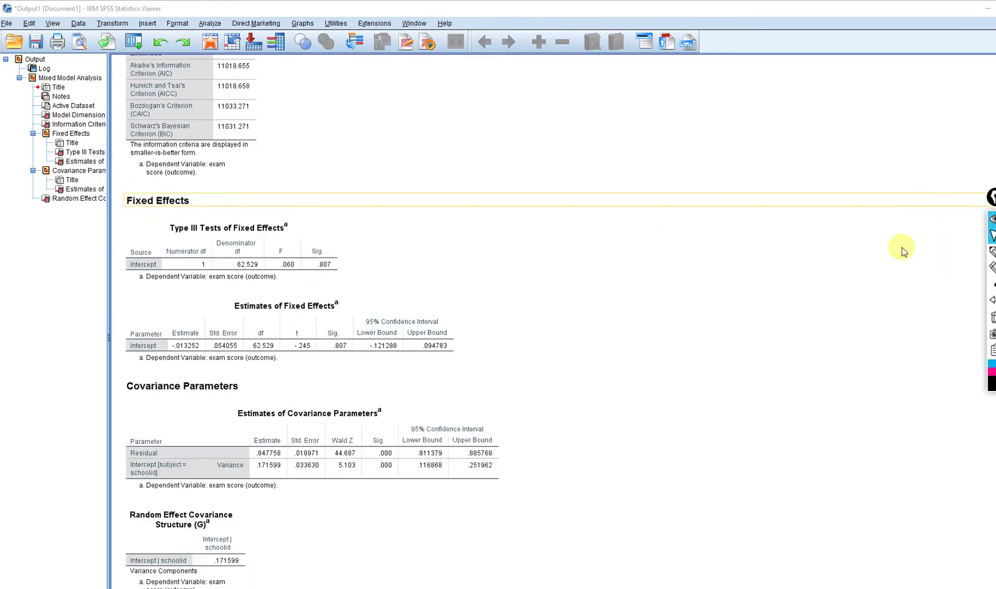
click(992, 252)
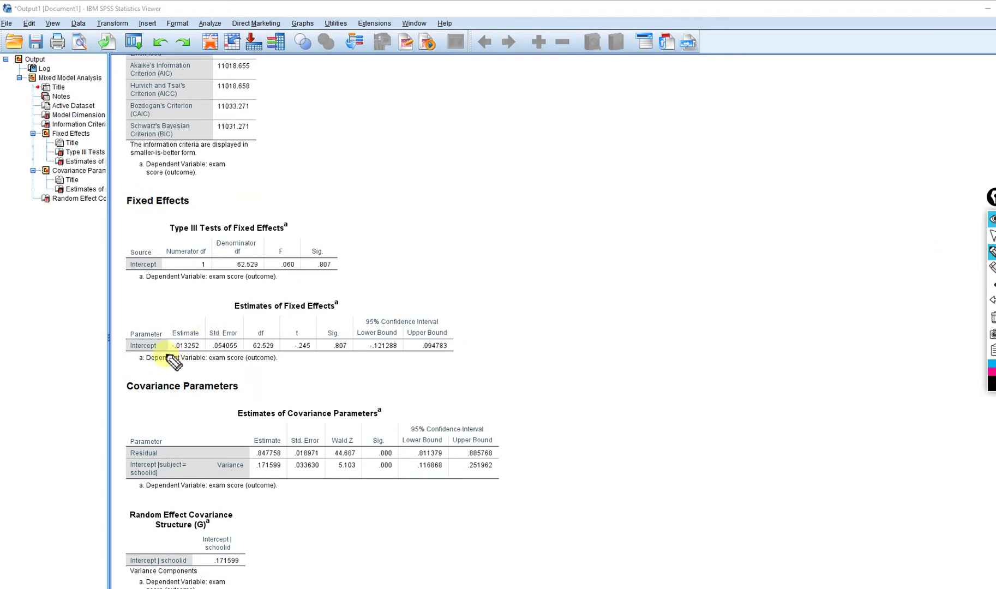
Circle -.013252, cross out its t and Sig. cells, and underline the Estimates of Covariance Parameters title
mouse_move(169, 356)
mouse_down()
mouse_move(215, 349)
mouse_move(176, 337)
mouse_move(174, 350)
mouse_up()
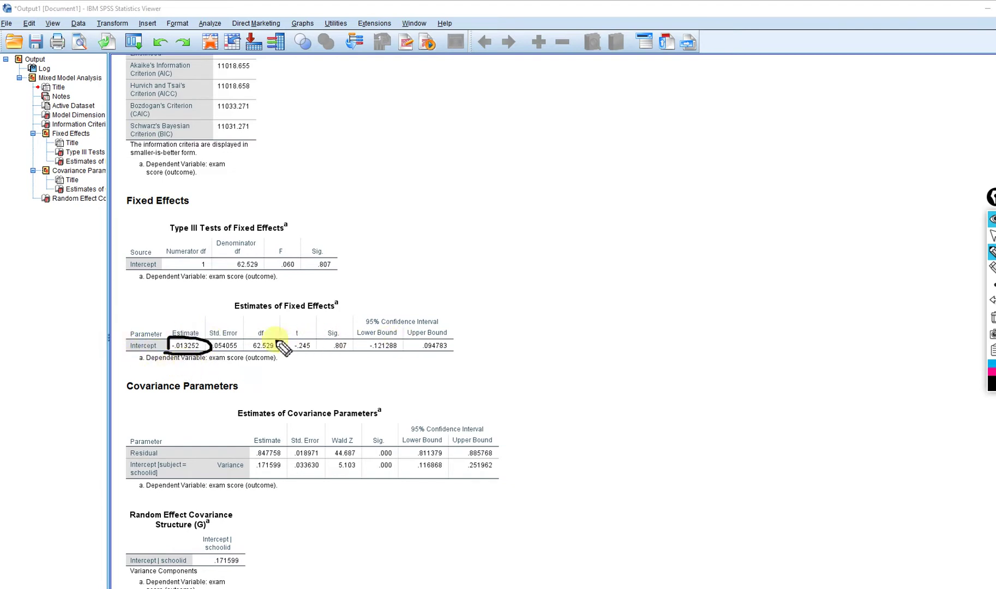
mouse_move(281, 352)
mouse_down()
mouse_move(353, 354)
mouse_move(339, 330)
mouse_move(274, 349)
mouse_move(356, 354)
mouse_move(344, 330)
mouse_up()
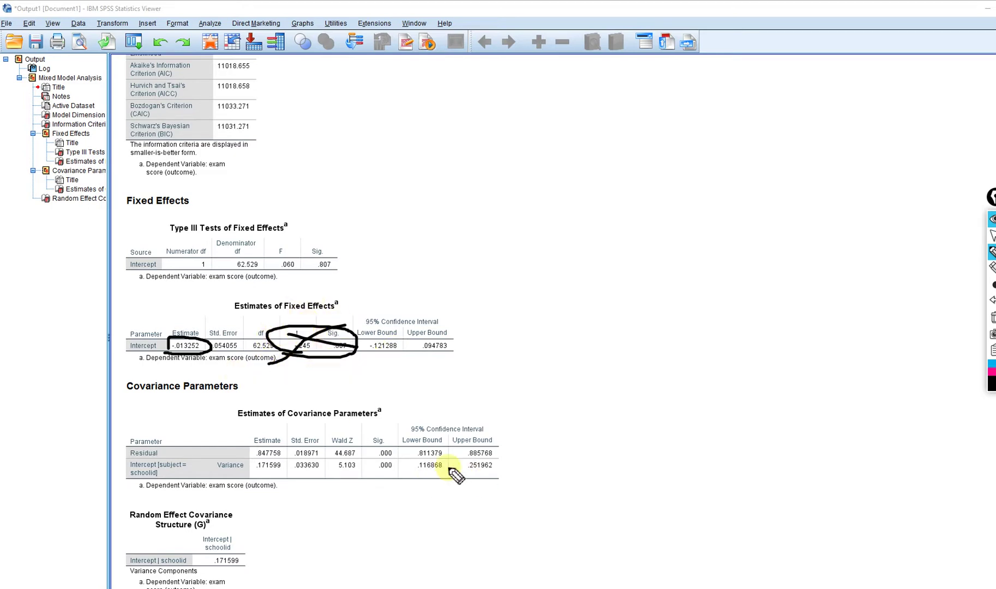
drag(262, 419, 409, 425)
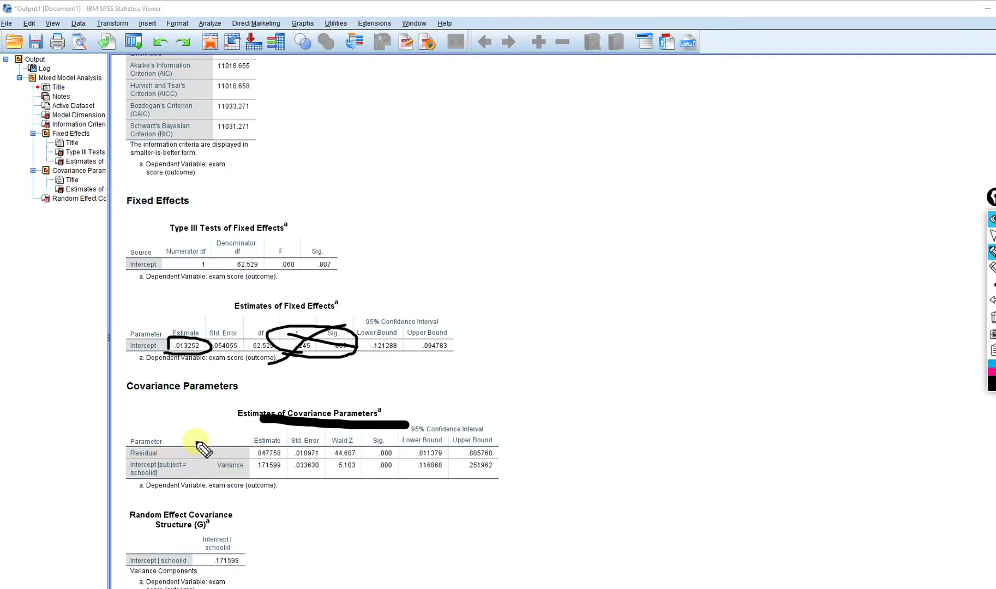
Write σ² labels beside the Residual and Intercept rows and circle .847758 and .171599
mouse_move(194, 445)
mouse_down()
mouse_move(185, 448)
mouse_move(202, 444)
mouse_move(189, 462)
mouse_move(195, 454)
mouse_up()
mouse_move(285, 440)
mouse_down()
mouse_move(259, 441)
mouse_move(240, 459)
mouse_move(281, 462)
mouse_move(286, 440)
mouse_up()
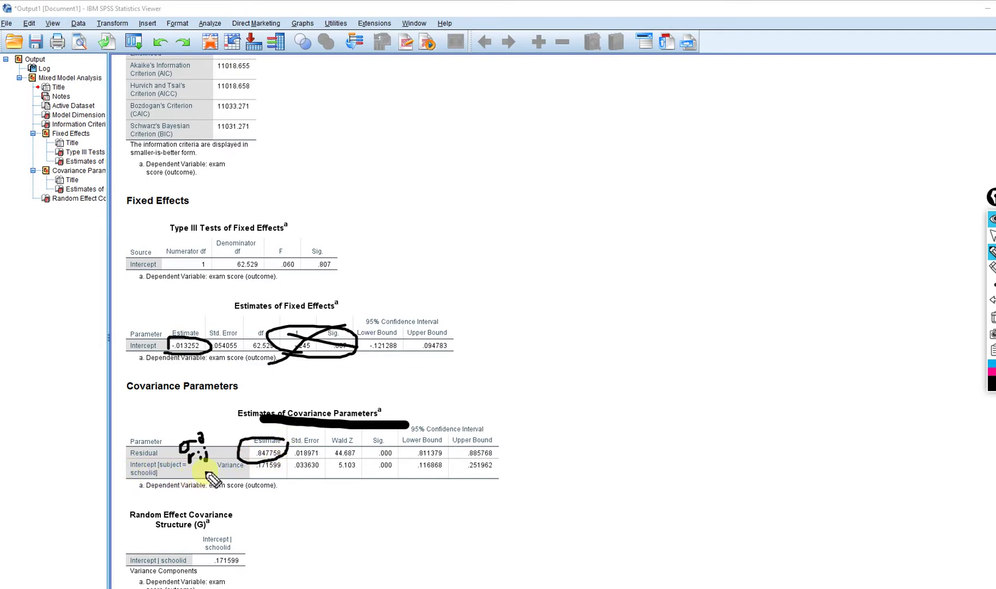
mouse_move(208, 476)
mouse_down()
mouse_move(196, 481)
mouse_move(215, 471)
mouse_move(200, 481)
mouse_move(210, 489)
mouse_up()
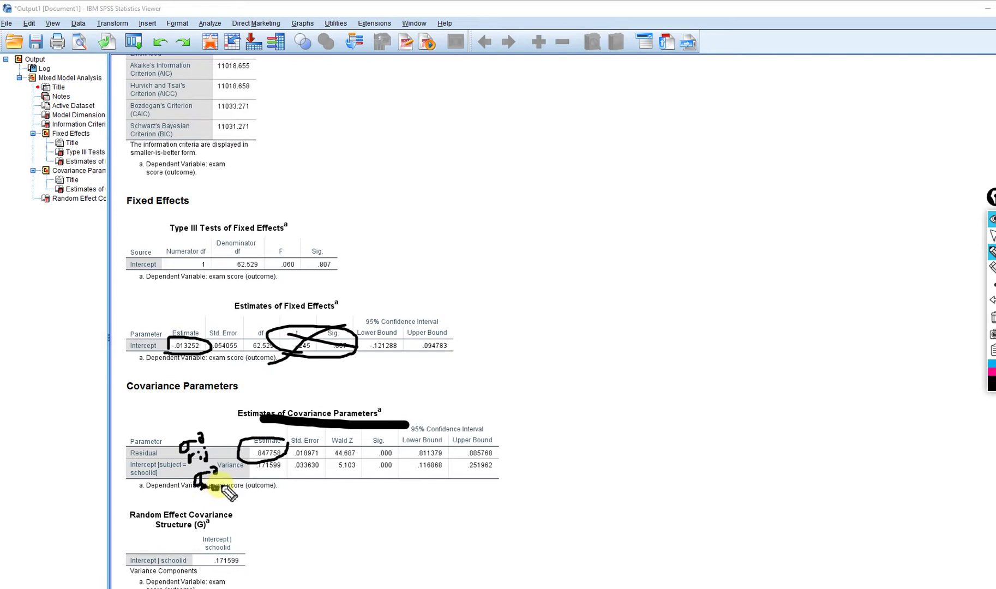
mouse_move(281, 452)
mouse_down()
mouse_move(287, 466)
mouse_move(248, 471)
mouse_up()
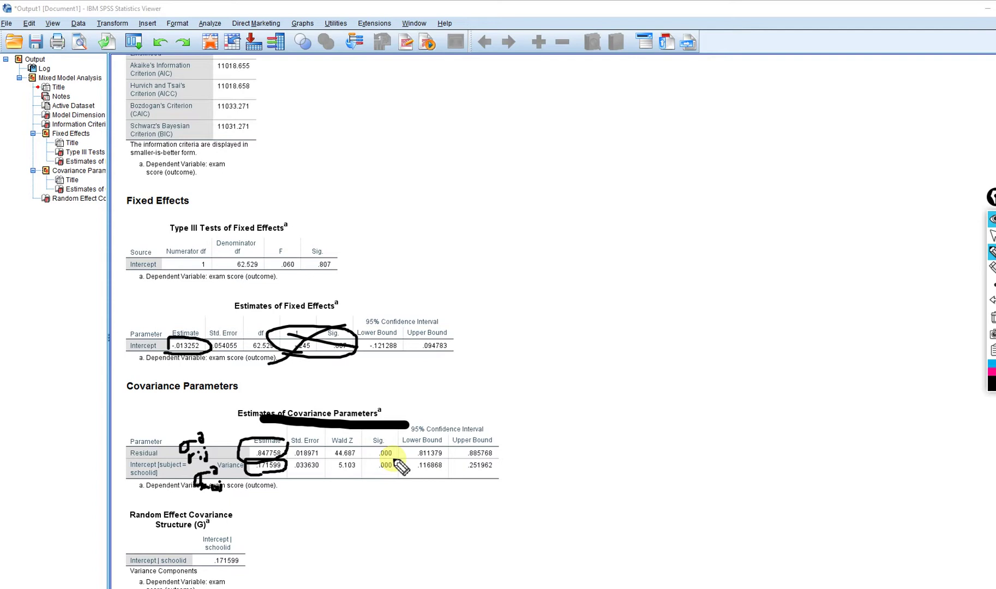
Underline Wald Z and 44.687, circle both .000 Sig. values, then erase all the ink
drag(332, 449, 361, 446)
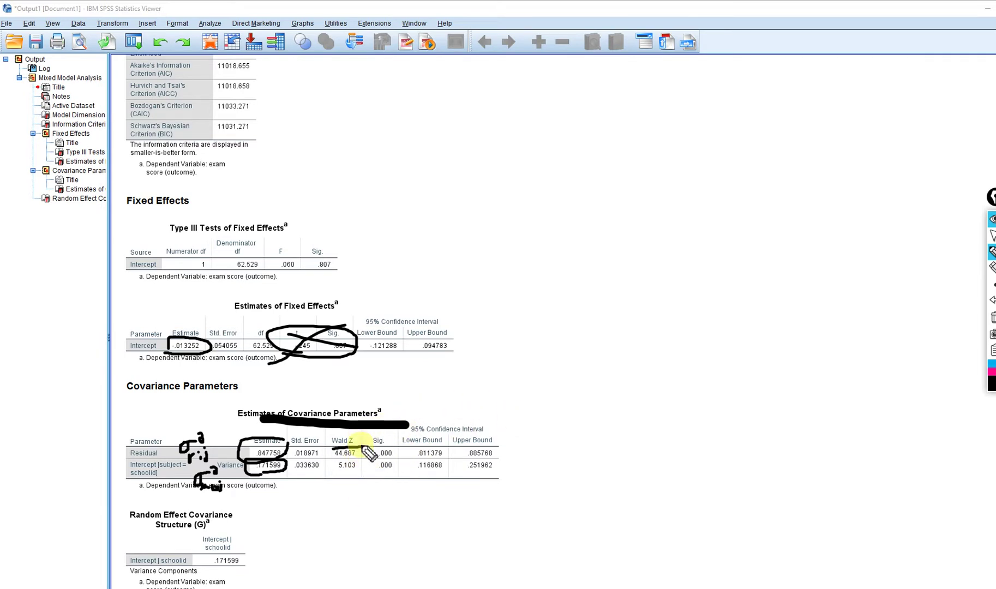
drag(367, 451, 373, 451)
mouse_move(389, 435)
mouse_down()
mouse_move(368, 469)
mouse_move(395, 481)
mouse_move(409, 454)
mouse_move(389, 433)
mouse_up()
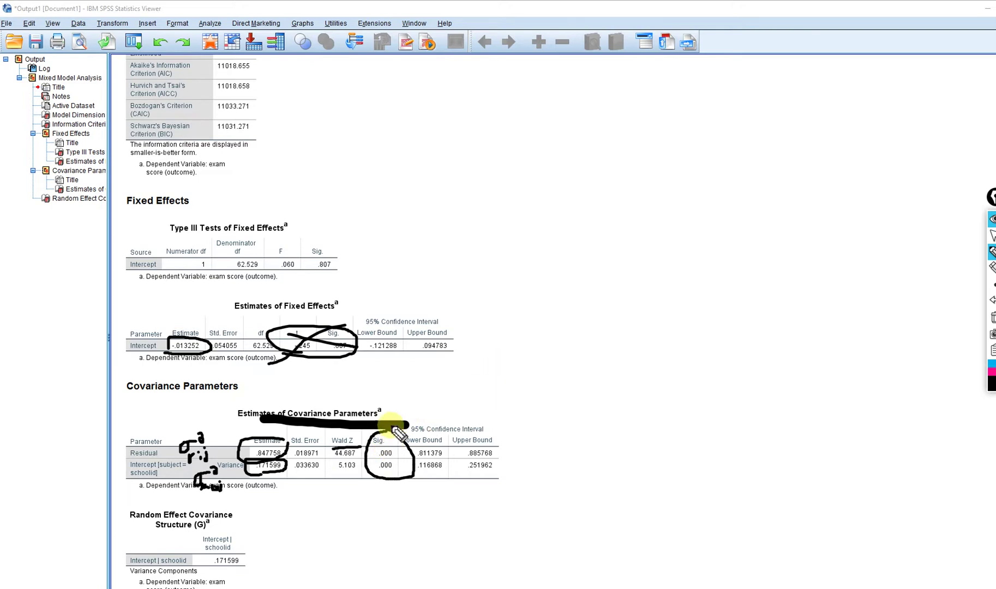
drag(388, 429, 403, 444)
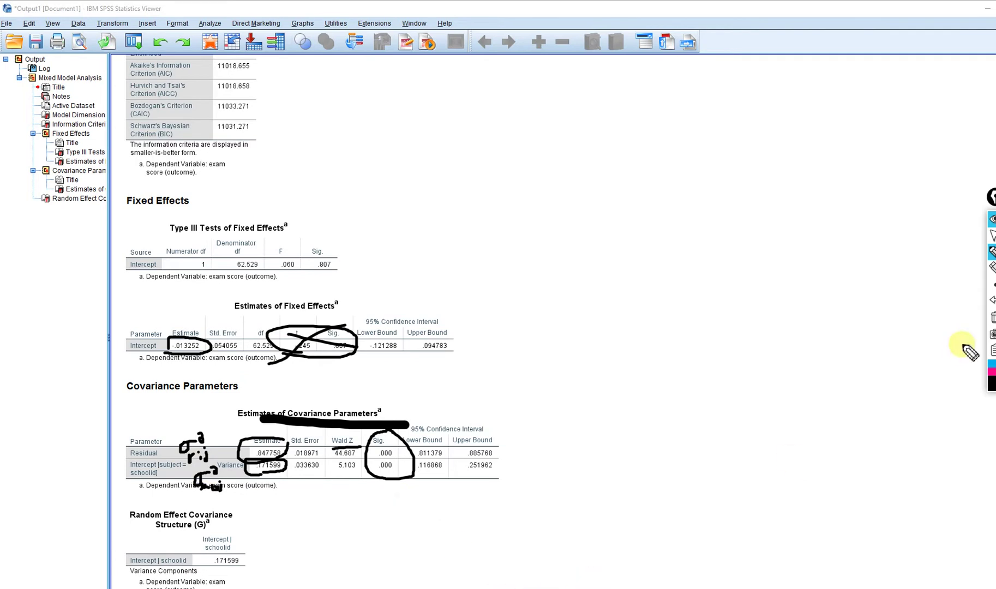
click(992, 235)
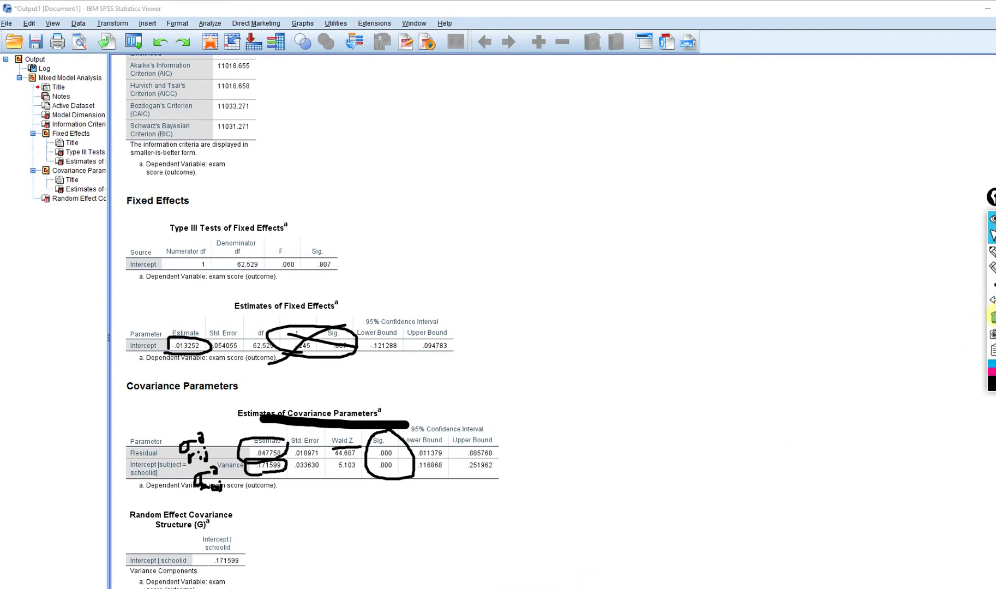
click(992, 317)
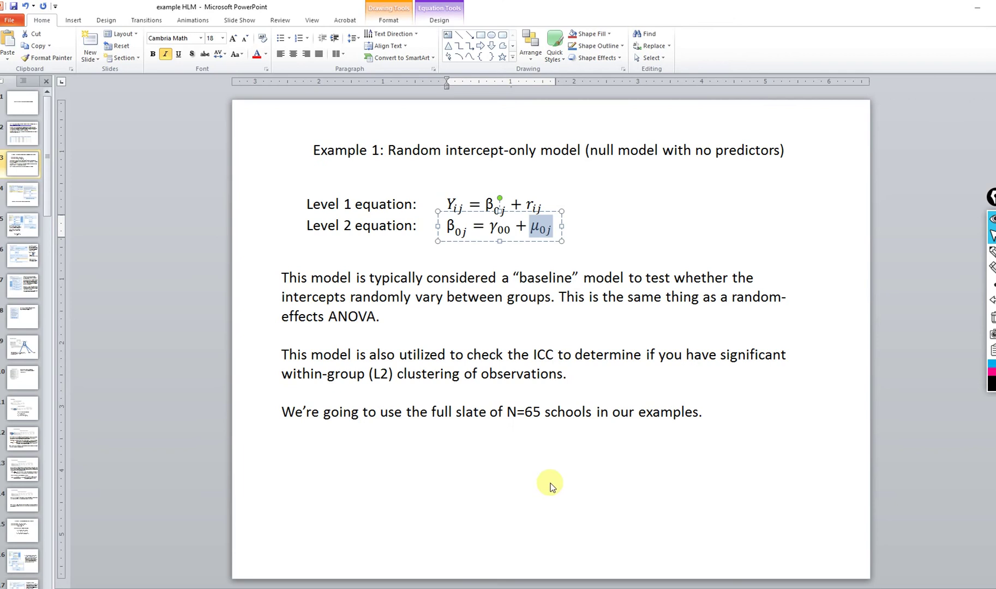
Step through the HLM deck to slide 13, where .171599/(.171599+.847758) gives ICC .161834
key(Page_Down)
key(Page_Down)
key(Page_Down)
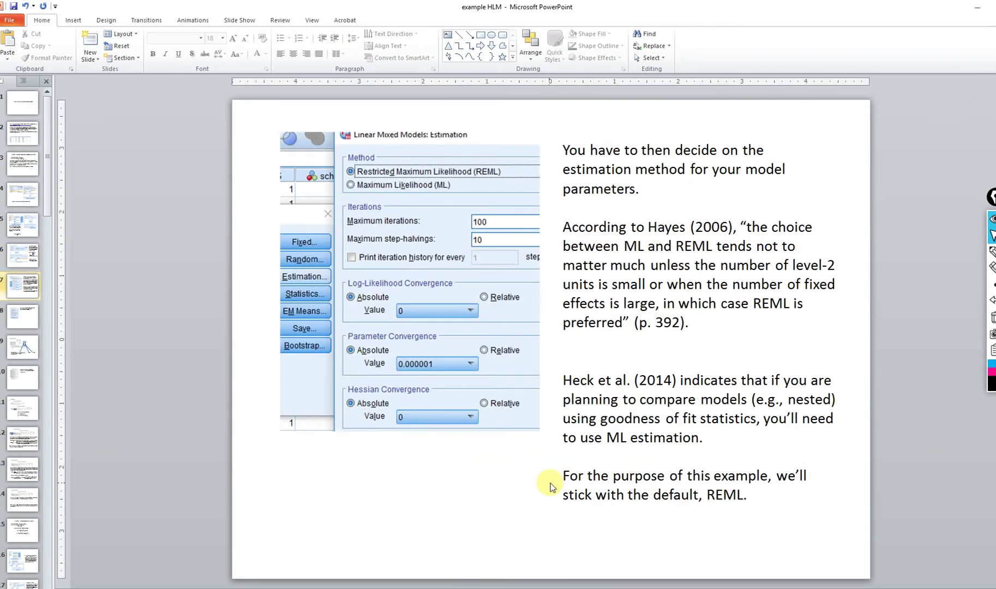
key(Page_Down)
key(Page_Down)
key(Page_Down)
key(Page_Down)
key(Page_Down)
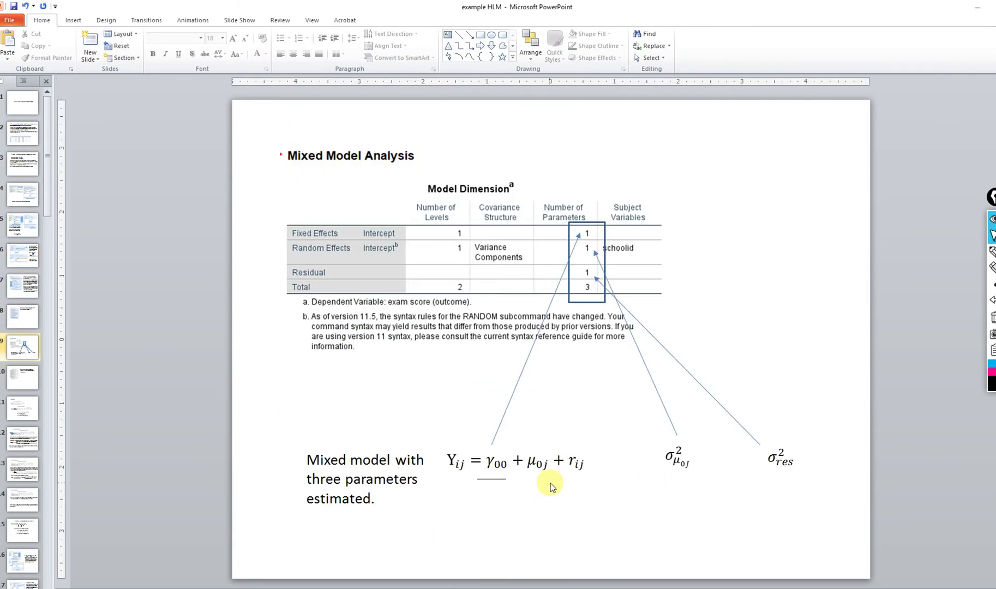
key(Page_Down)
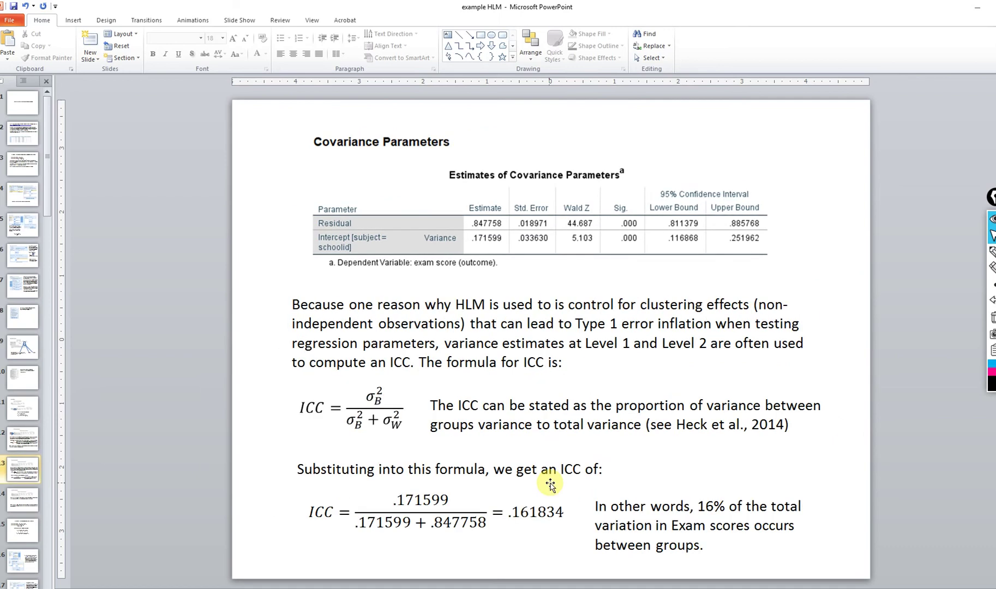
key(Page_Down)
key(Page_Down)
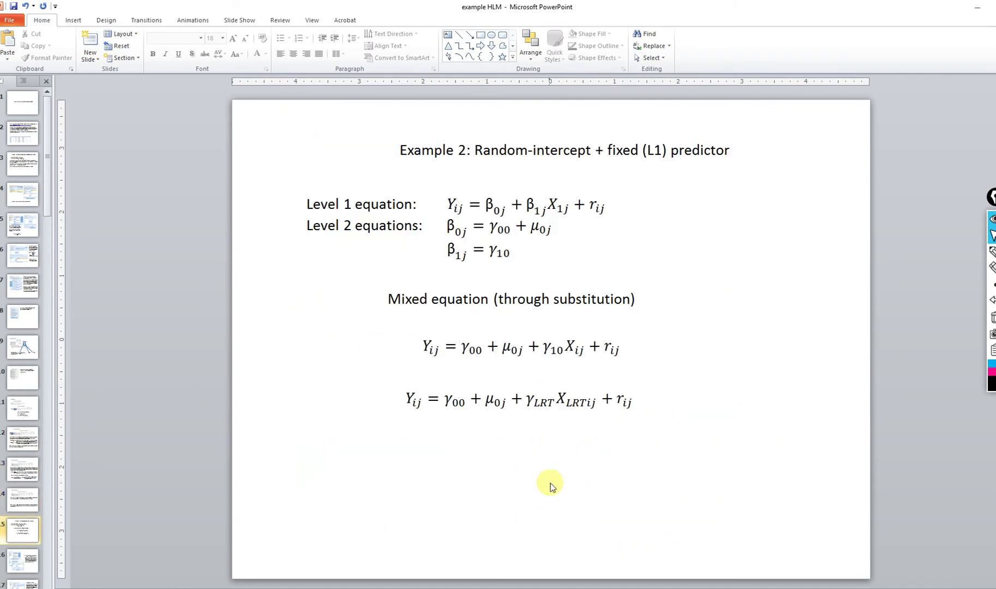
key(Page_Up)
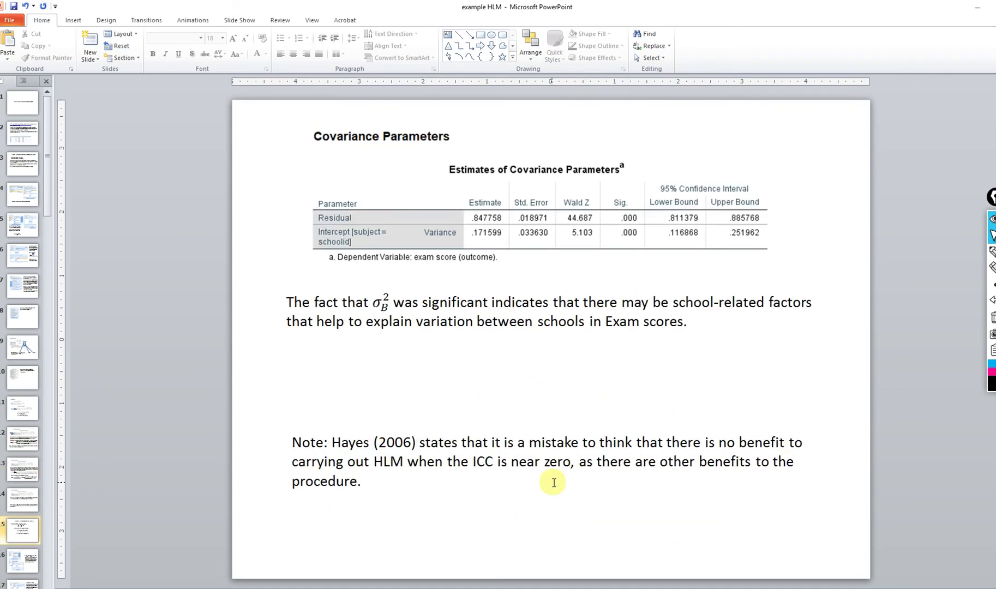
key(Page_Up)
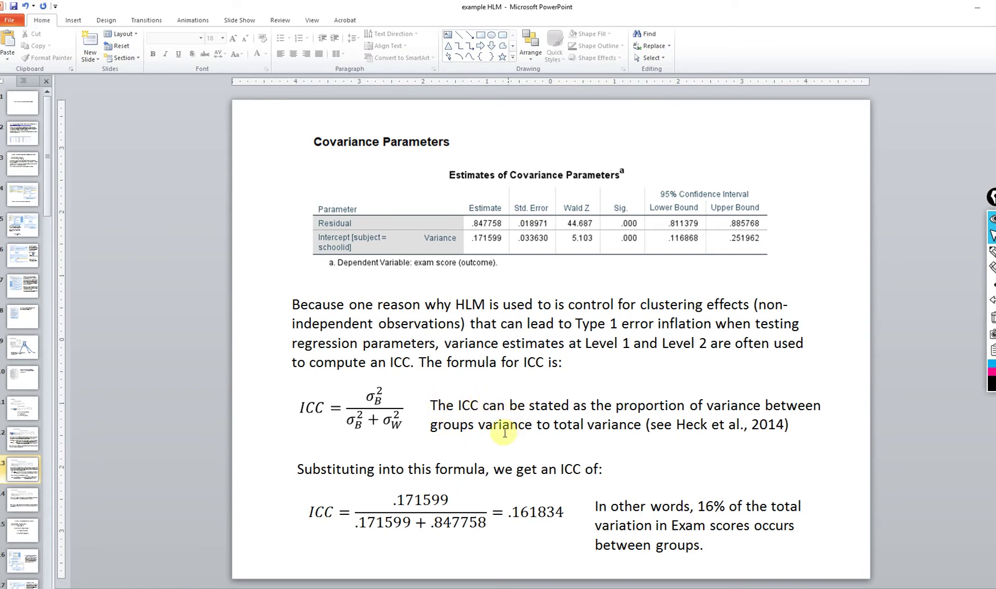
click(534, 427)
key(Delete)
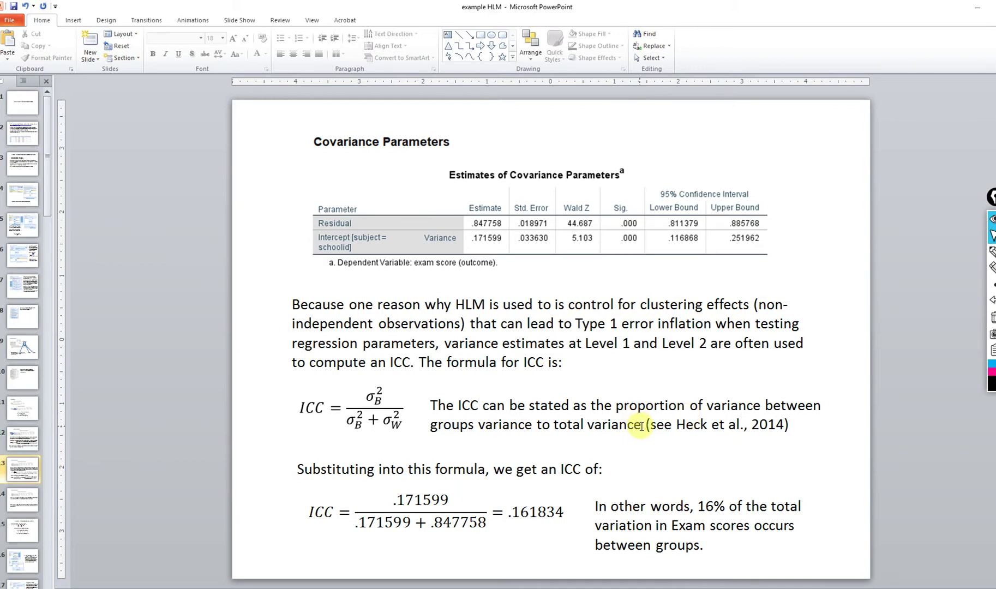
scroll(641, 426, up, 2)
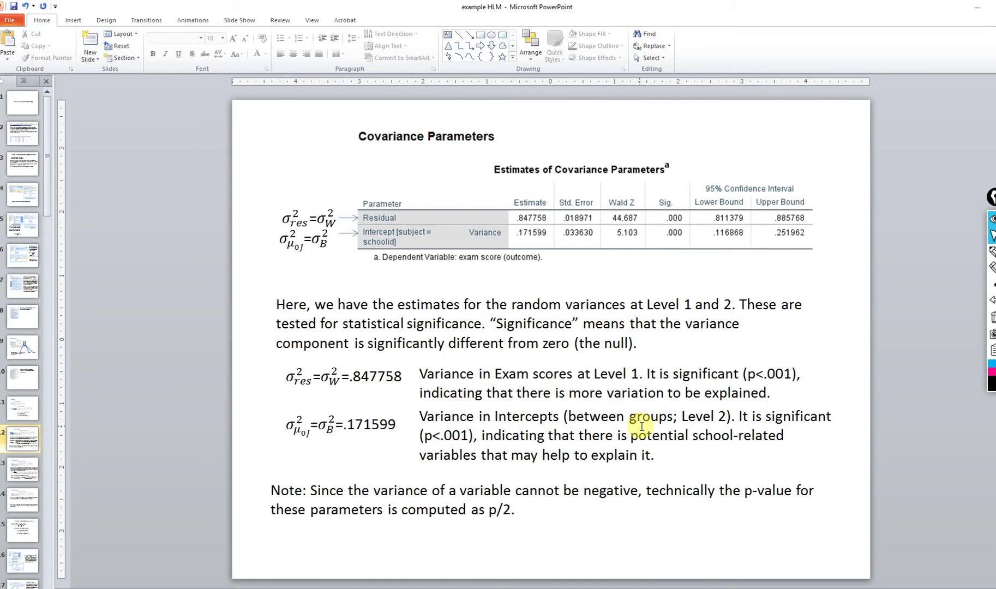
scroll(642, 427, down, 2)
scroll(641, 427, up, 1)
scroll(641, 427, down, 1)
scroll(641, 427, up, 1)
scroll(641, 426, down, 1)
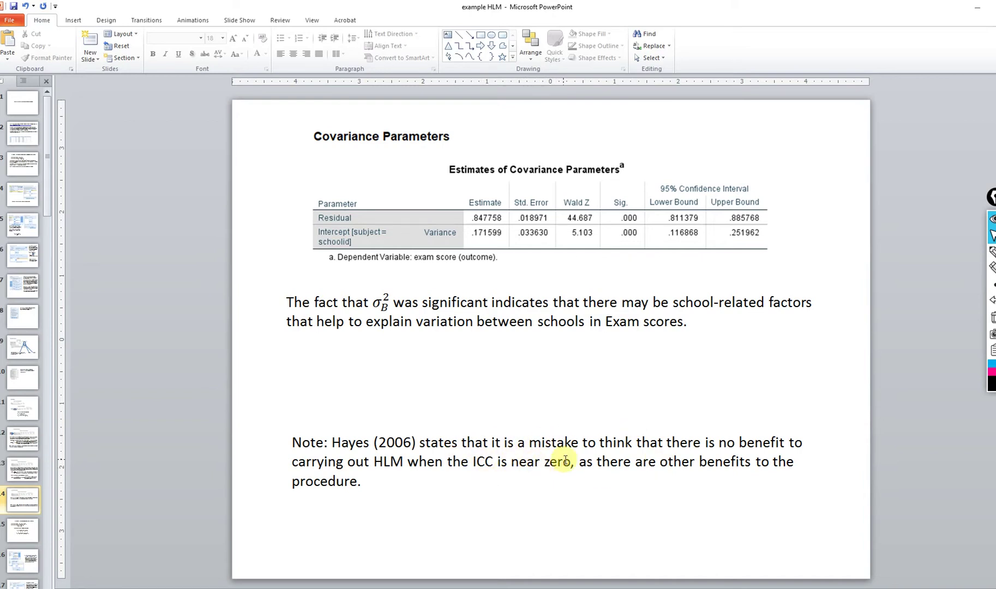
scroll(565, 460, up, 1)
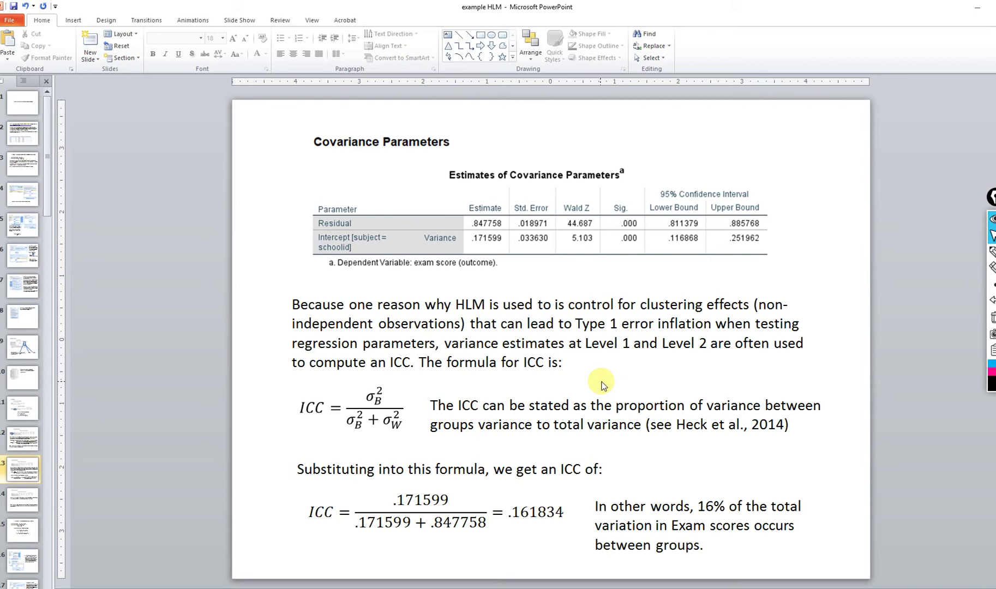
scroll(602, 385, down, 2)
scroll(602, 384, down, 2)
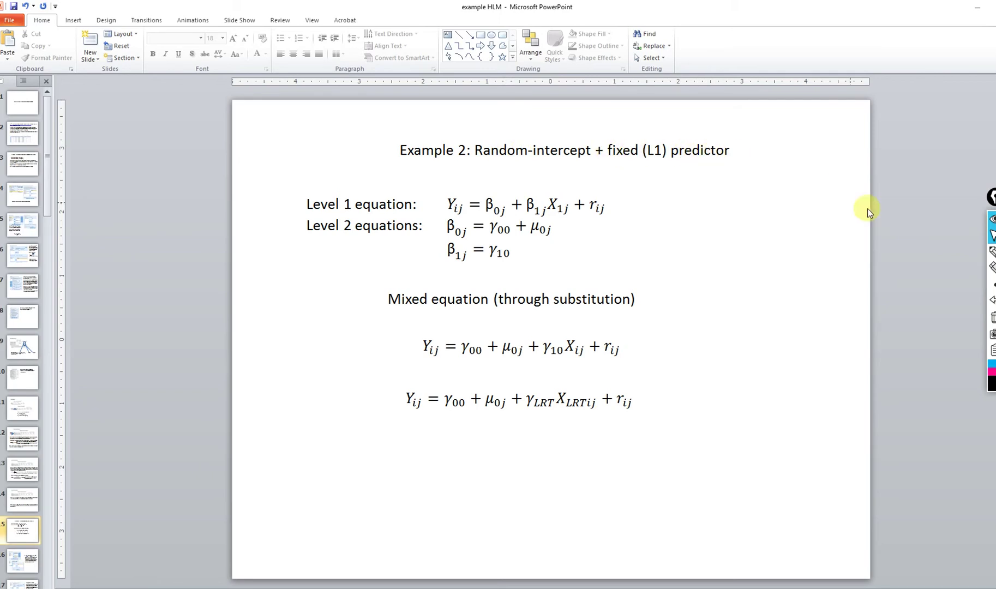
Underline the β0j and β1j = γ10 Level 2 equations in ink on the Example 2 slide
click(992, 252)
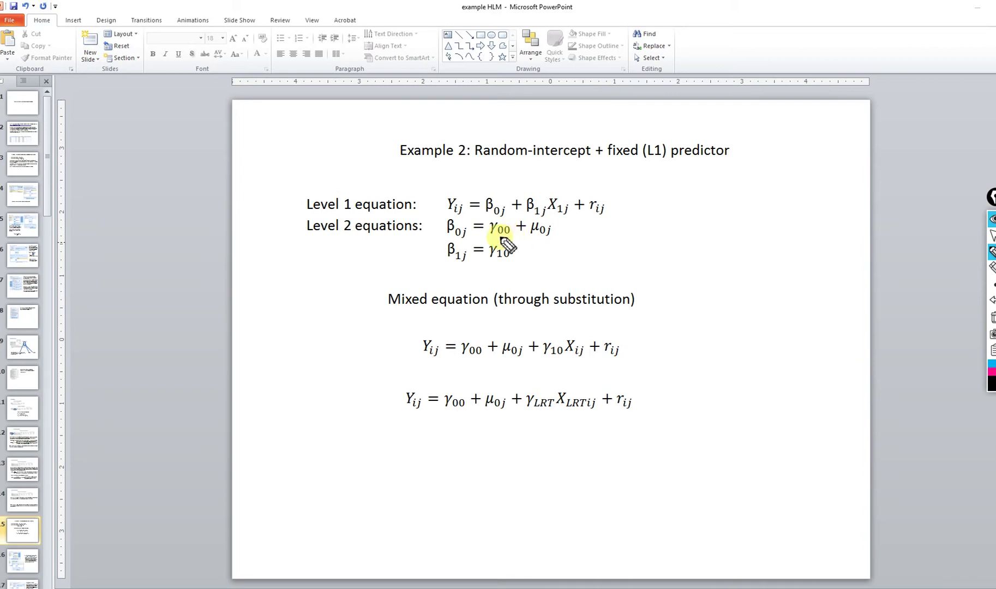
drag(437, 239, 565, 236)
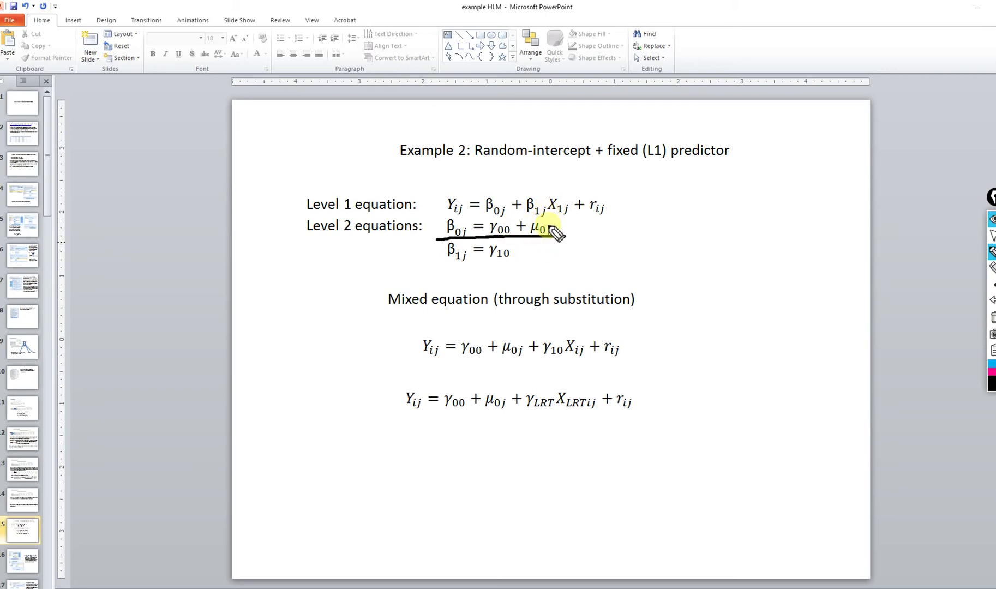
drag(551, 236, 566, 236)
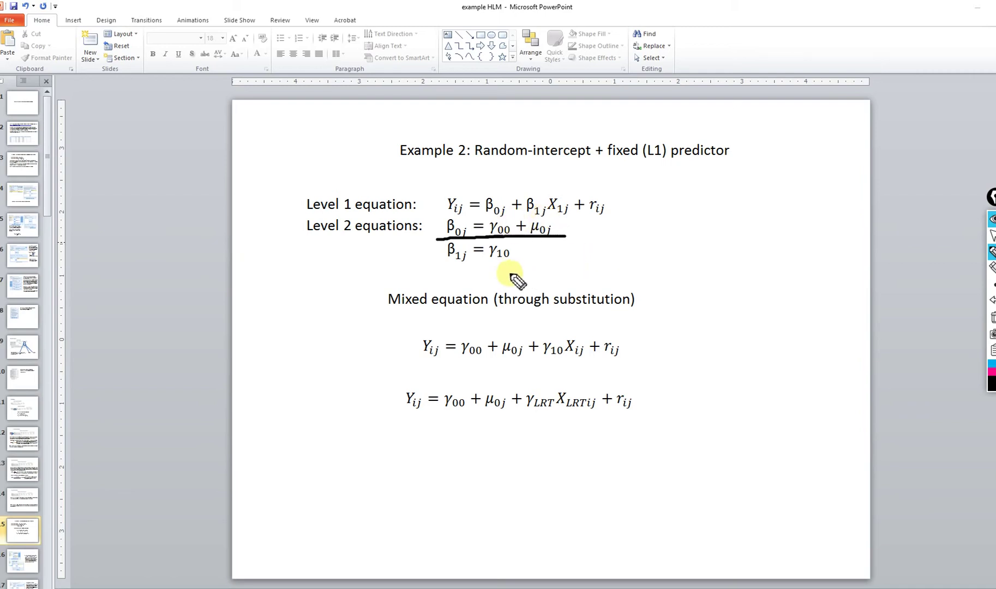
drag(481, 266, 526, 262)
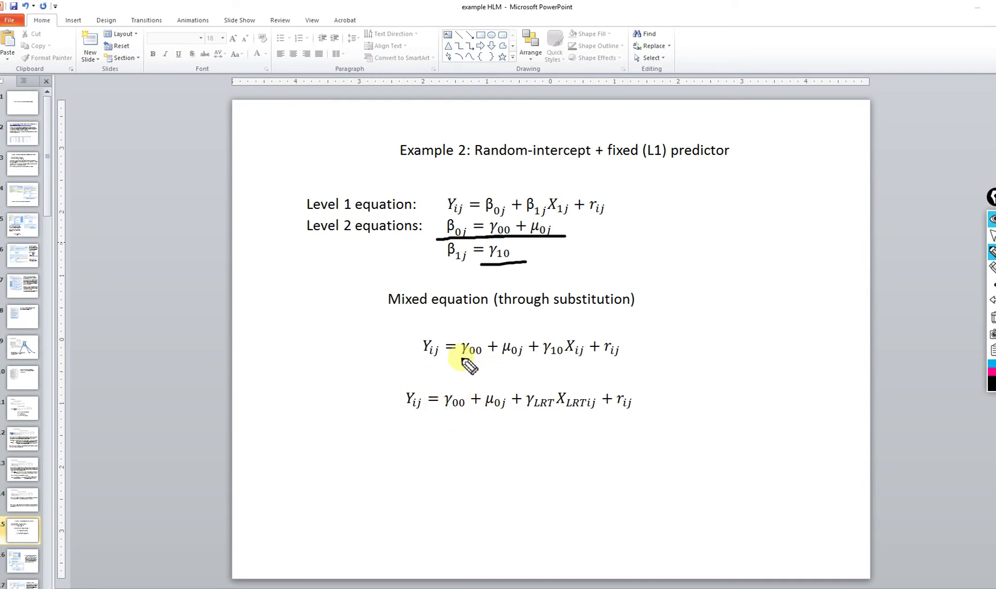
Underline and circle γ00 + μ0j, γ10 Xij, and γLRT XLRTij in the mixed equations
drag(461, 359, 518, 360)
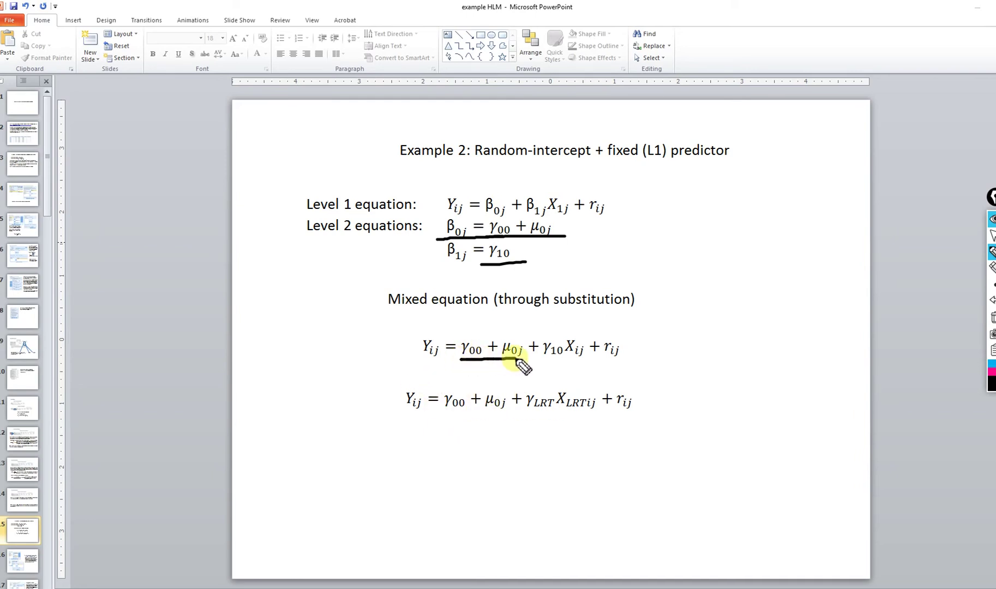
mouse_move(495, 235)
mouse_down()
mouse_move(557, 246)
mouse_move(563, 234)
mouse_move(530, 223)
mouse_move(476, 234)
mouse_up()
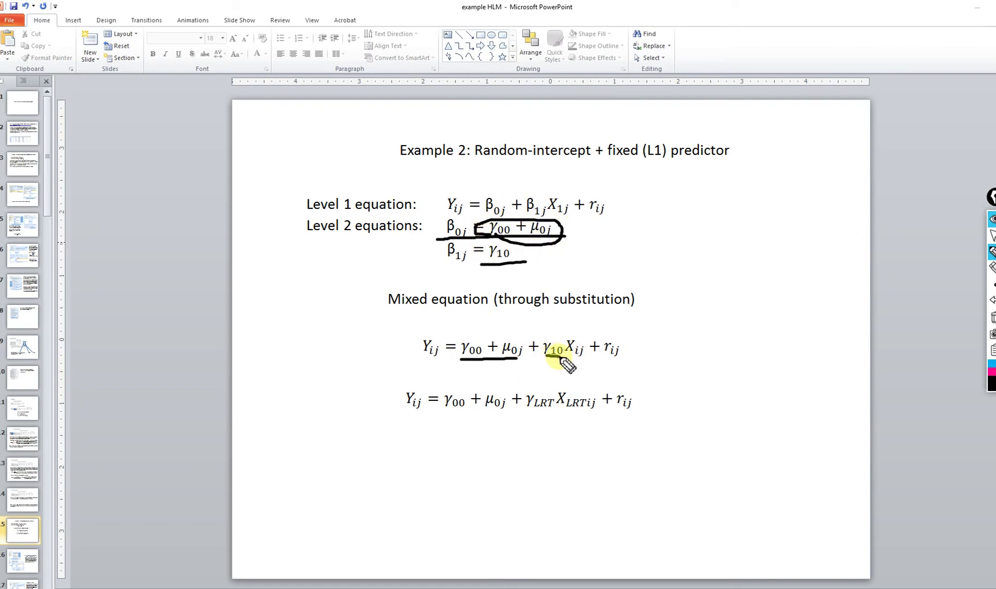
drag(571, 360, 581, 359)
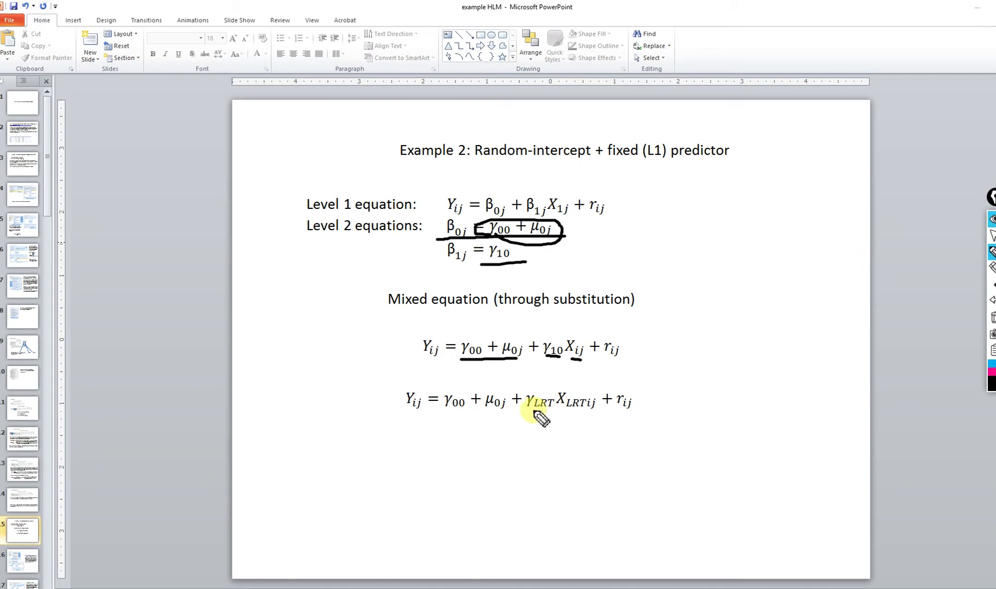
drag(529, 410, 597, 411)
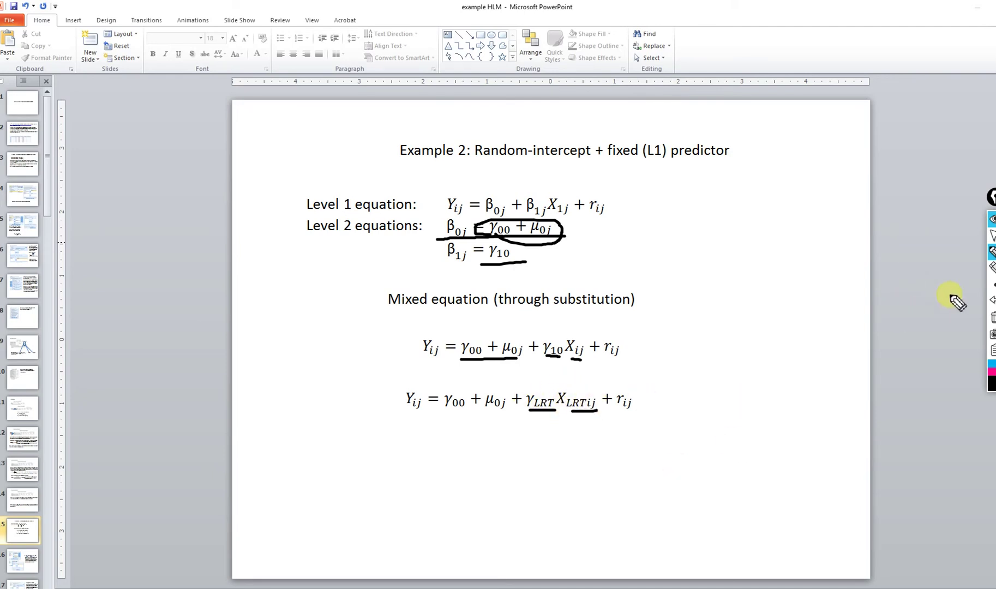
Erase the slide ink, move to slide 16, and bring the SPSS Data Editor forward
click(991, 319)
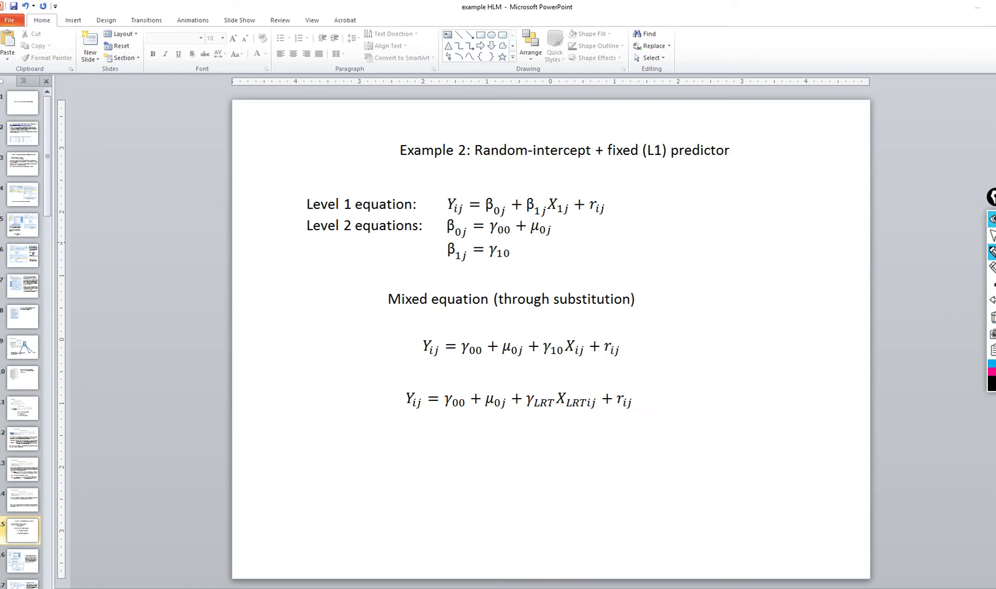
scroll(778, 287, down, 1)
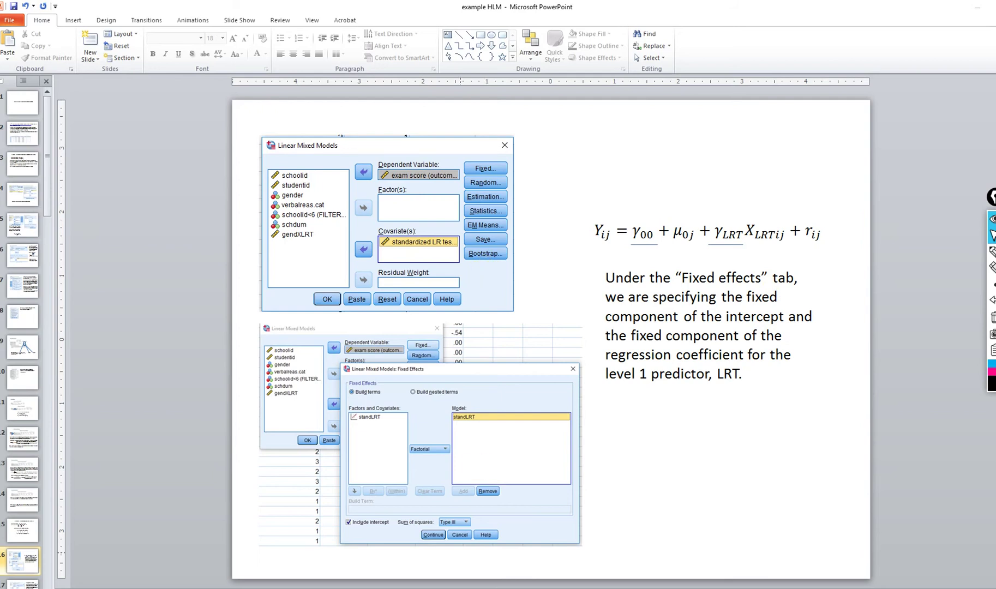
click(433, 587)
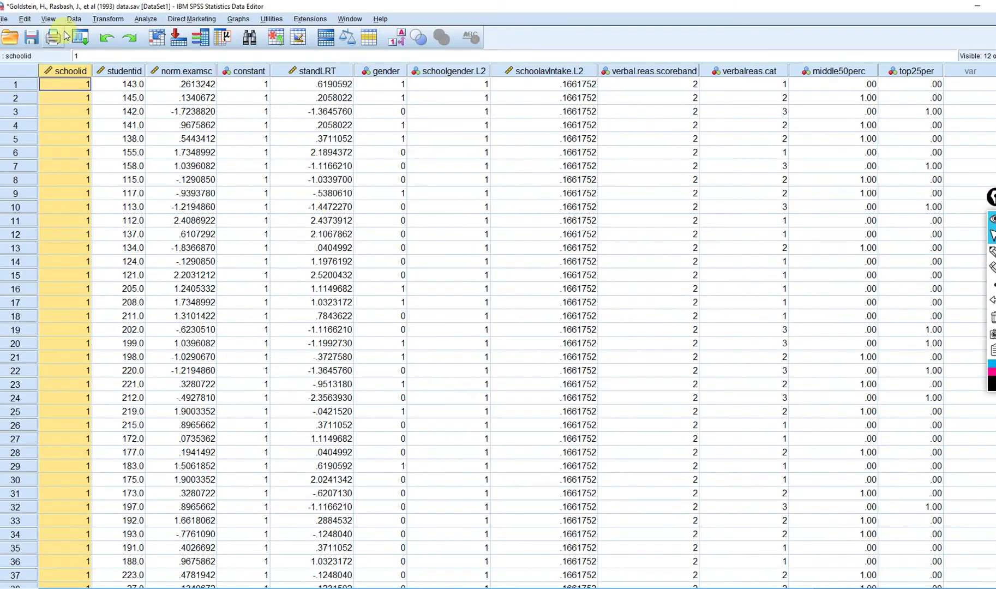
Start Linear Mixed Models with schoolid as subject and standLRT added as a covariate
click(150, 18)
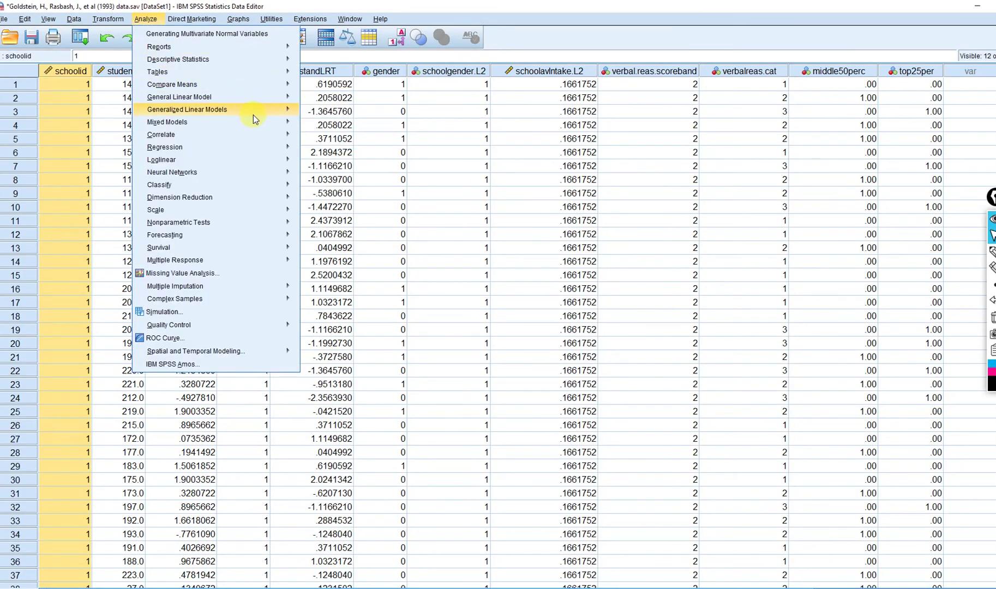
mouse_move(281, 121)
click(334, 125)
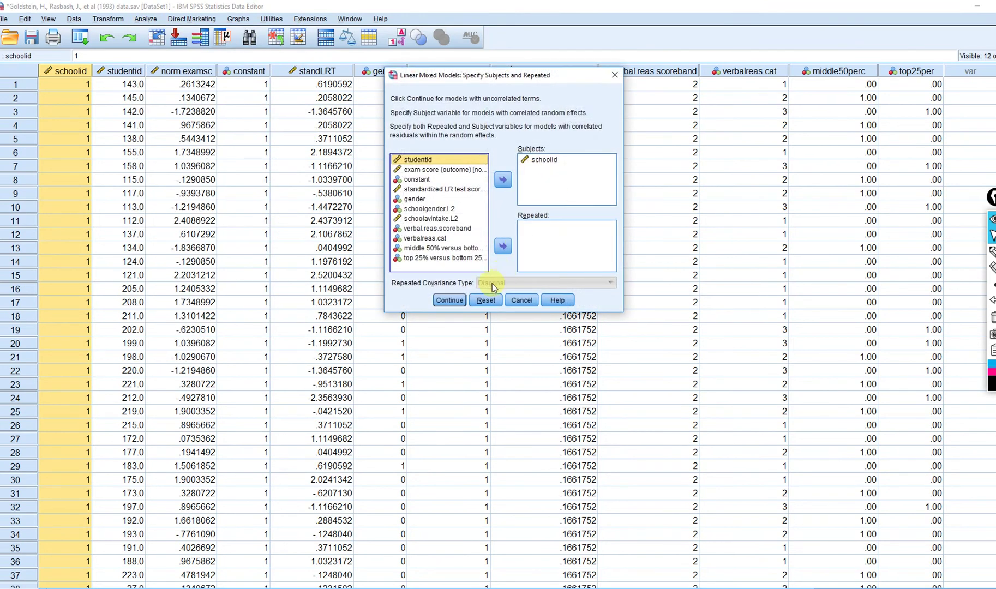
click(454, 296)
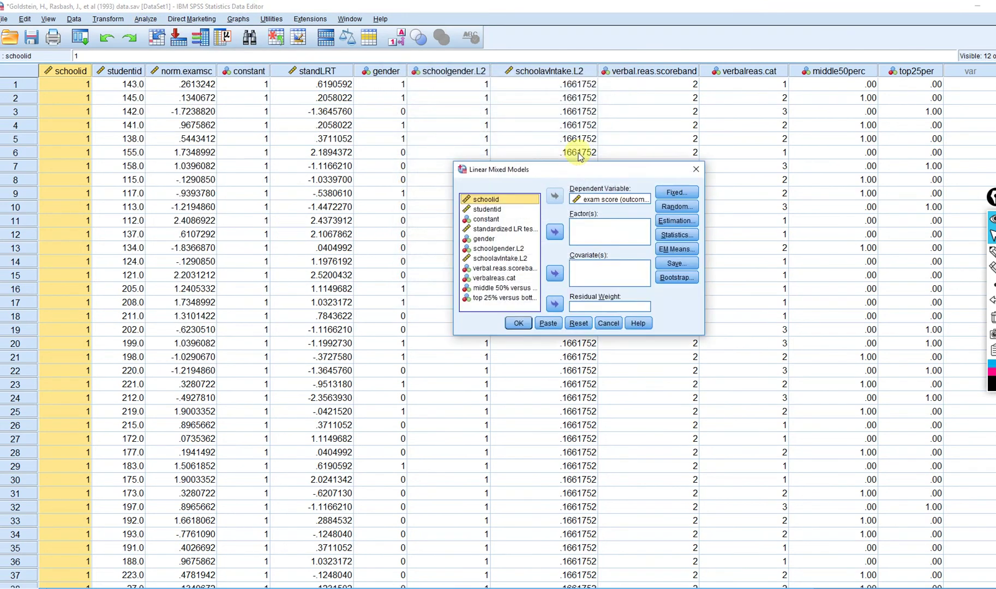
click(502, 230)
click(555, 274)
Add standLRT to the fixed effects model
click(676, 193)
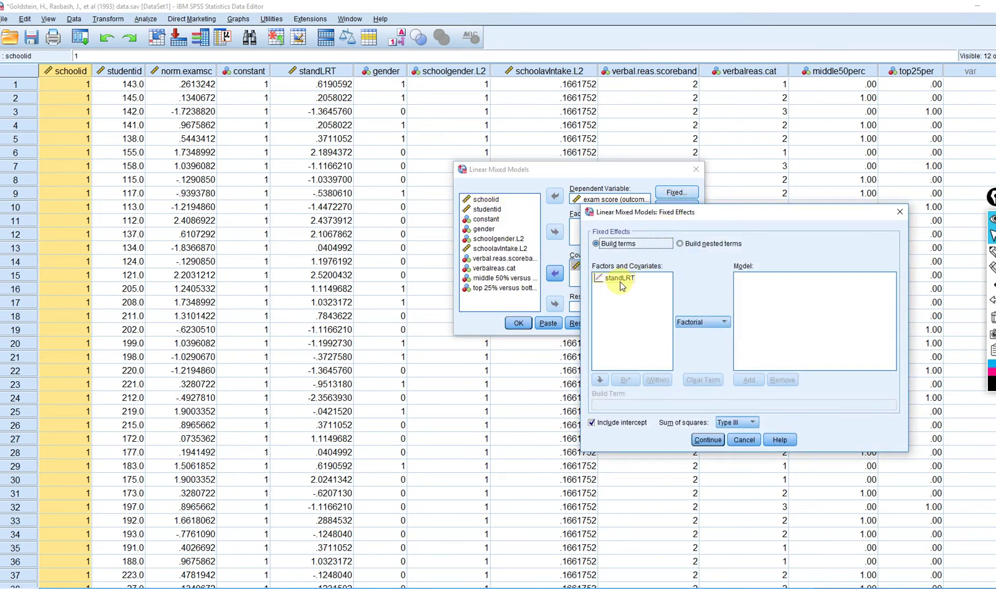
click(620, 279)
click(748, 379)
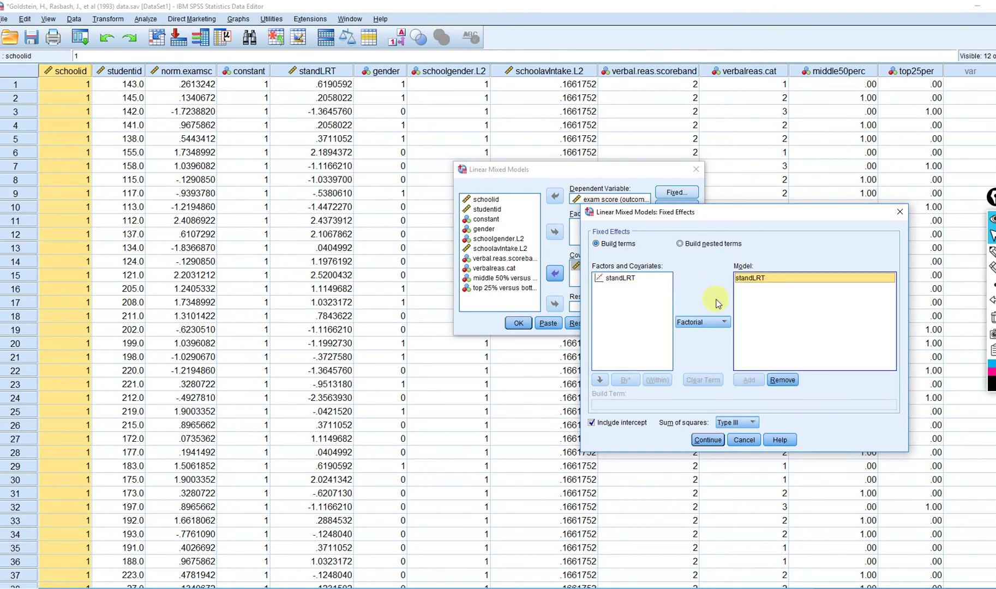
click(708, 440)
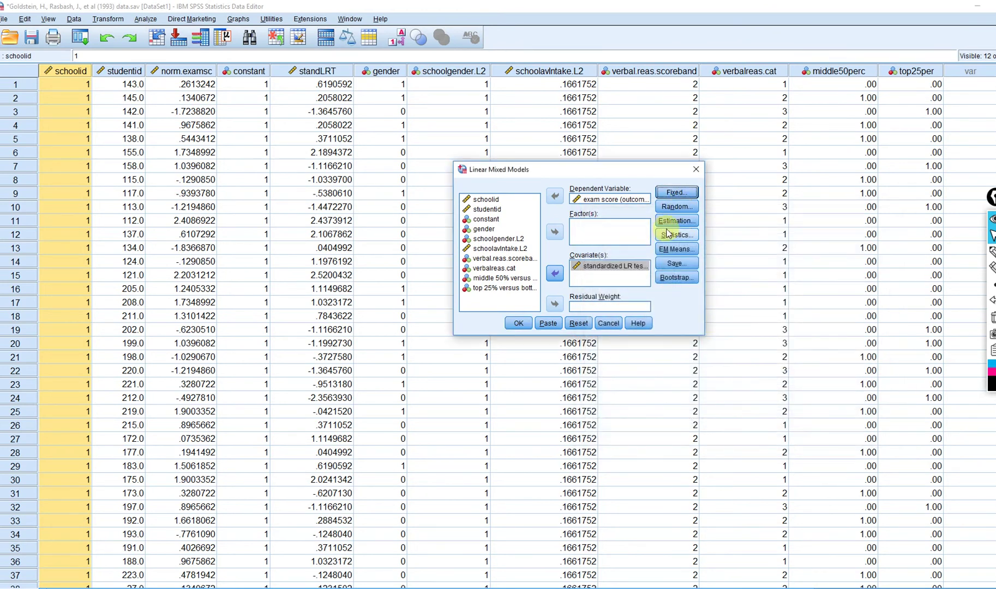
Leave Estimation unchanged, confirm the schoolid random intercept settings, and run the model
click(677, 221)
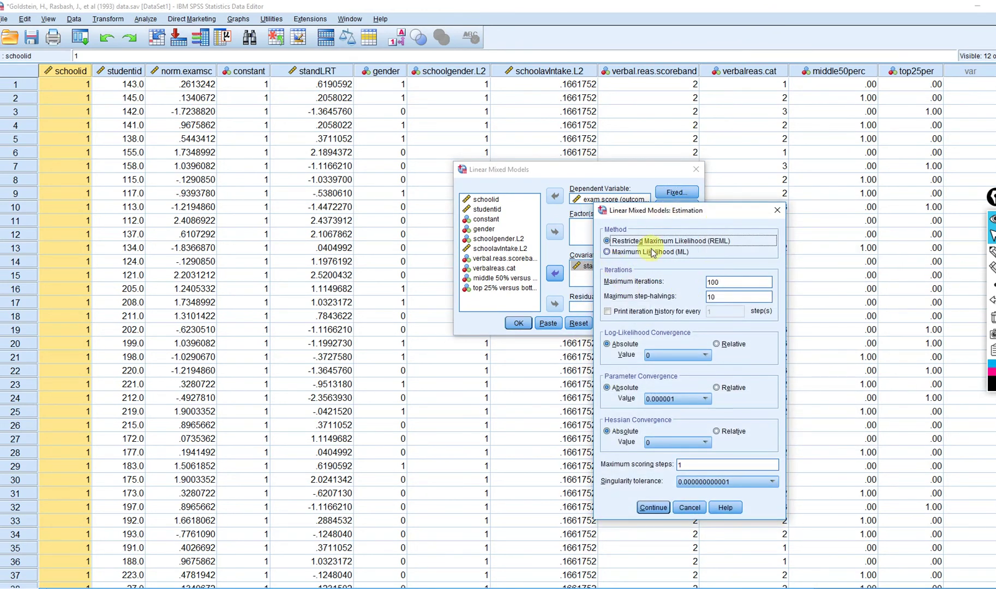
click(769, 212)
click(676, 207)
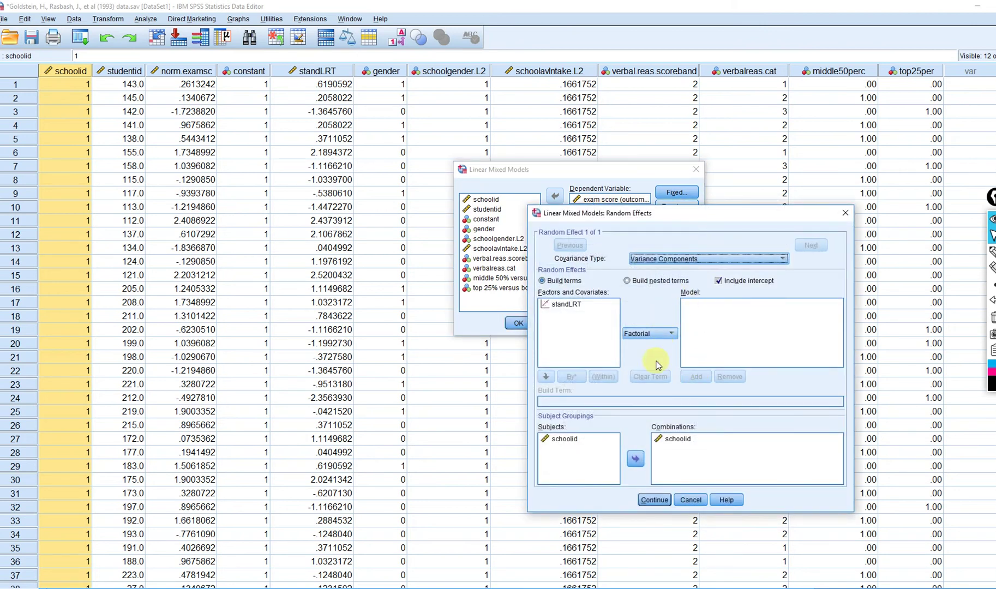
click(554, 304)
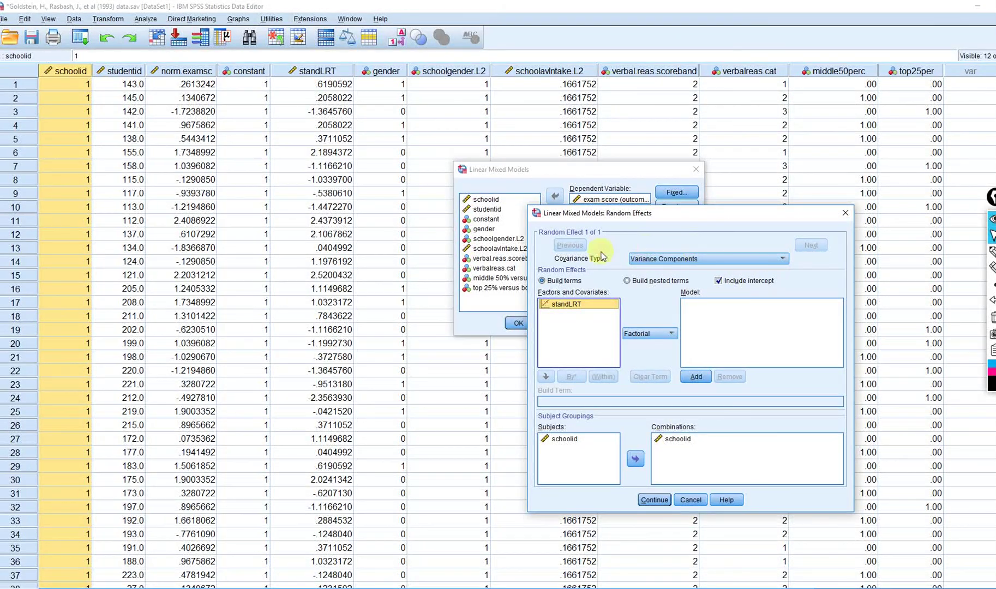
click(654, 500)
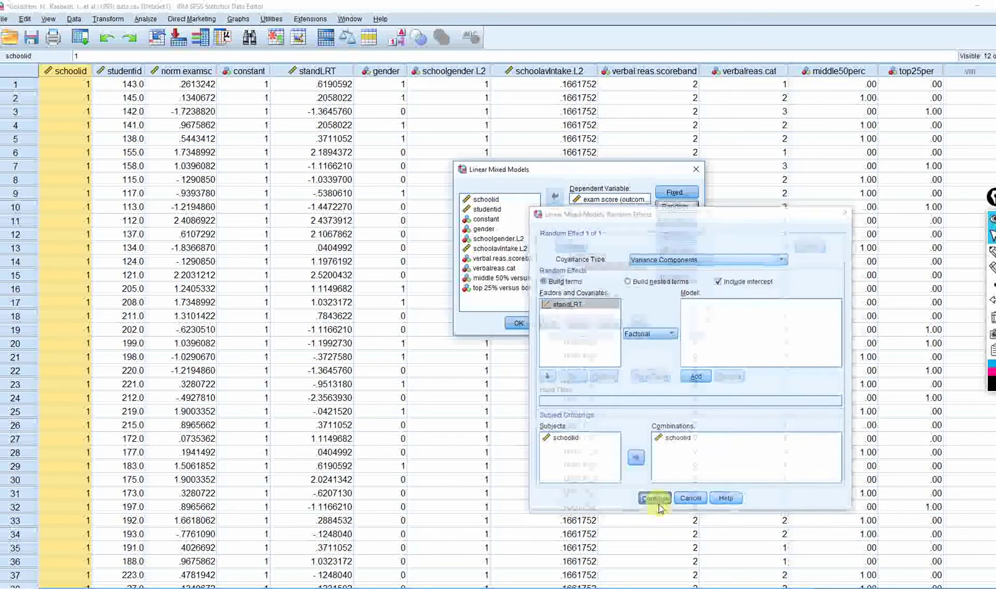
click(524, 327)
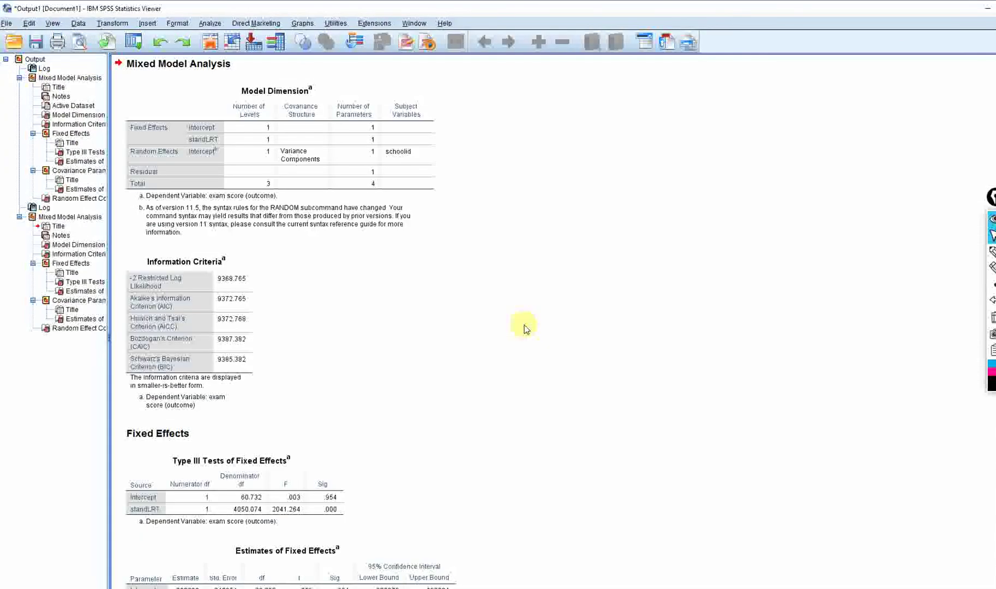
Tick the Intercept and random-effect parameter counts, circle the Residual count, then erase the ink
click(990, 252)
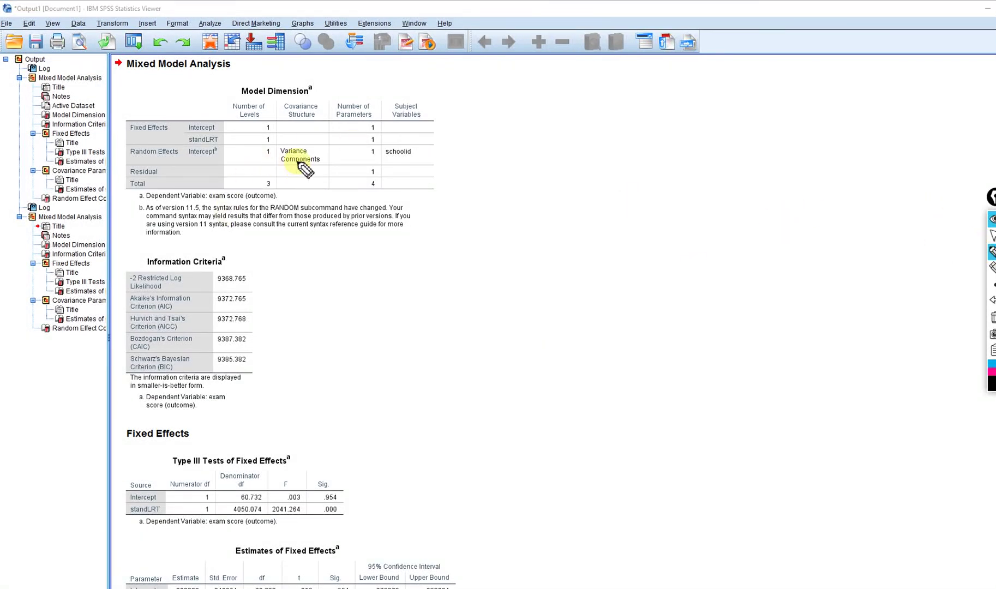
drag(350, 127, 370, 117)
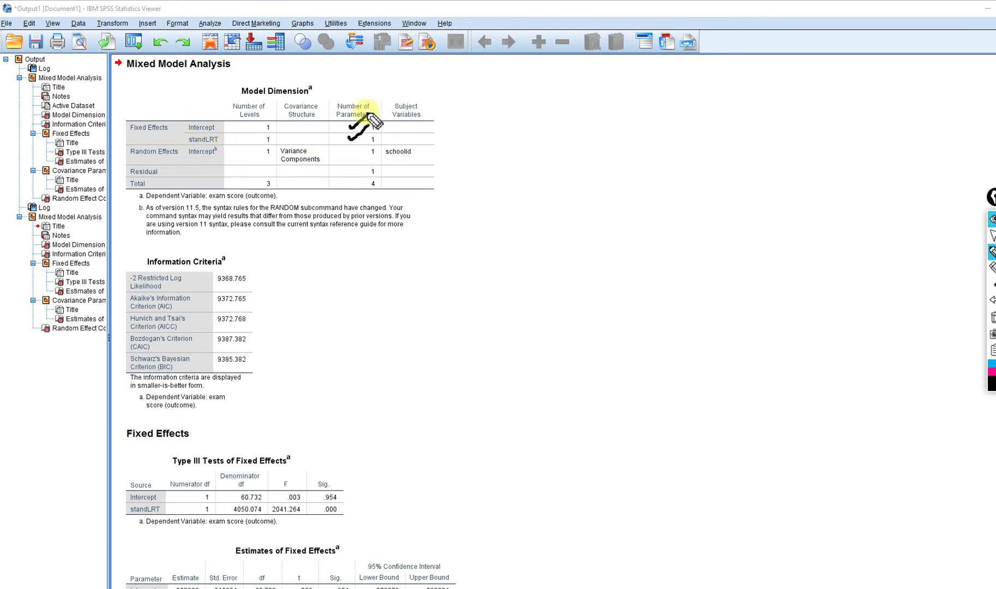
mouse_move(370, 158)
mouse_down()
mouse_move(372, 146)
mouse_move(363, 150)
mouse_up()
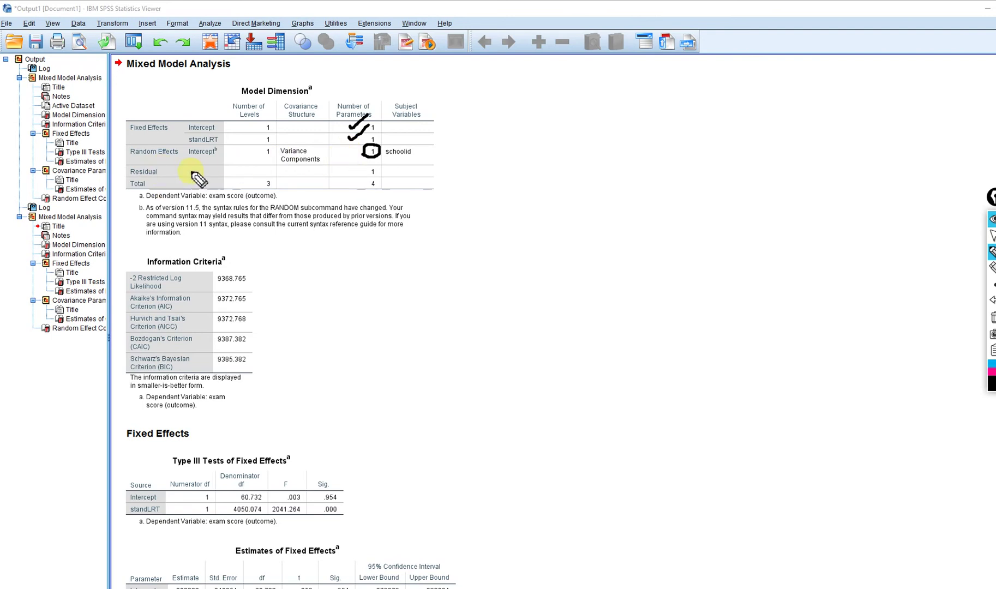
mouse_move(360, 177)
mouse_down()
mouse_move(363, 163)
mouse_move(388, 170)
mouse_move(361, 178)
mouse_up()
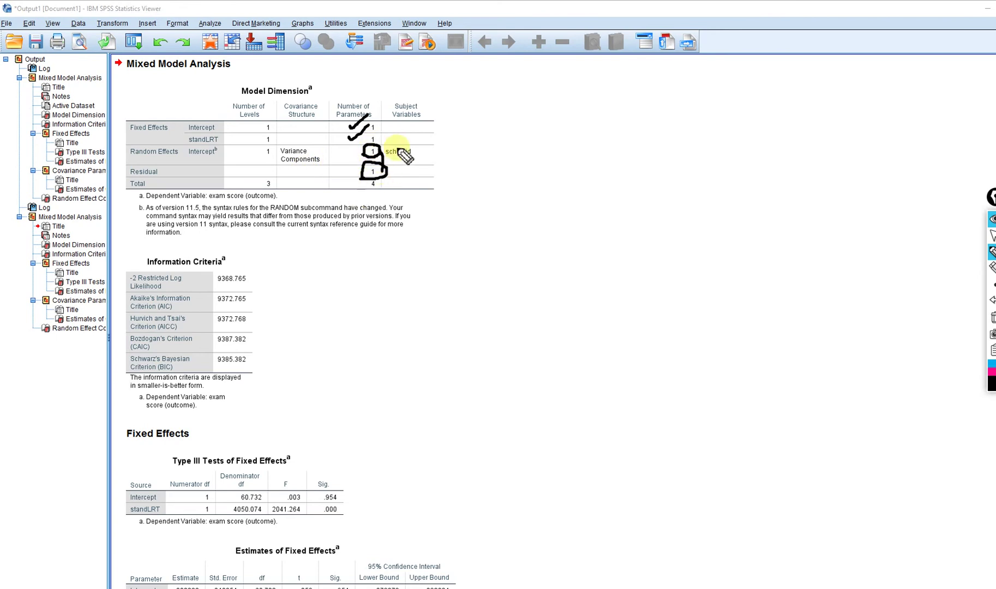
click(991, 235)
click(992, 320)
Circle intercept .002323 and standLRT .563307, strike through the Intercept row, and write a Y
scroll(772, 299, down, 5)
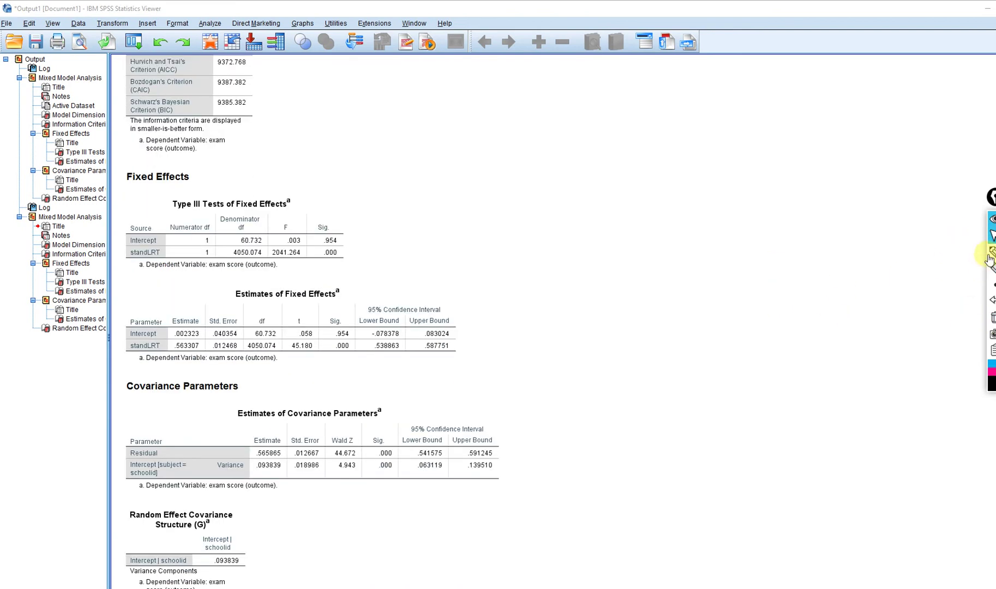
click(992, 252)
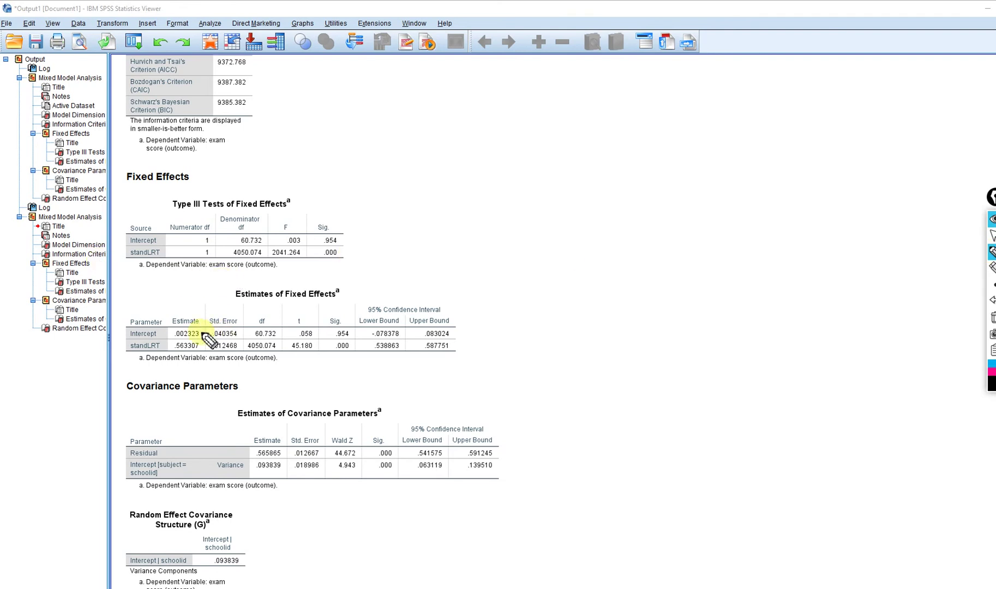
mouse_move(177, 345)
mouse_down()
mouse_move(209, 339)
mouse_move(192, 325)
mouse_move(176, 337)
mouse_move(179, 309)
mouse_move(203, 345)
mouse_move(192, 339)
mouse_move(199, 332)
mouse_move(177, 338)
mouse_move(201, 324)
mouse_move(168, 335)
mouse_move(196, 340)
mouse_up()
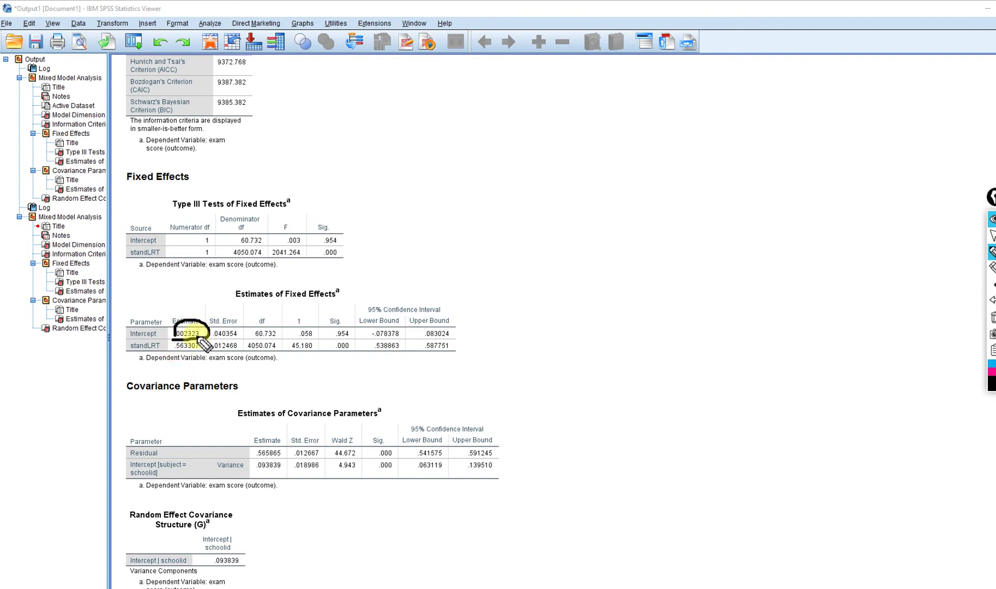
drag(204, 333, 202, 322)
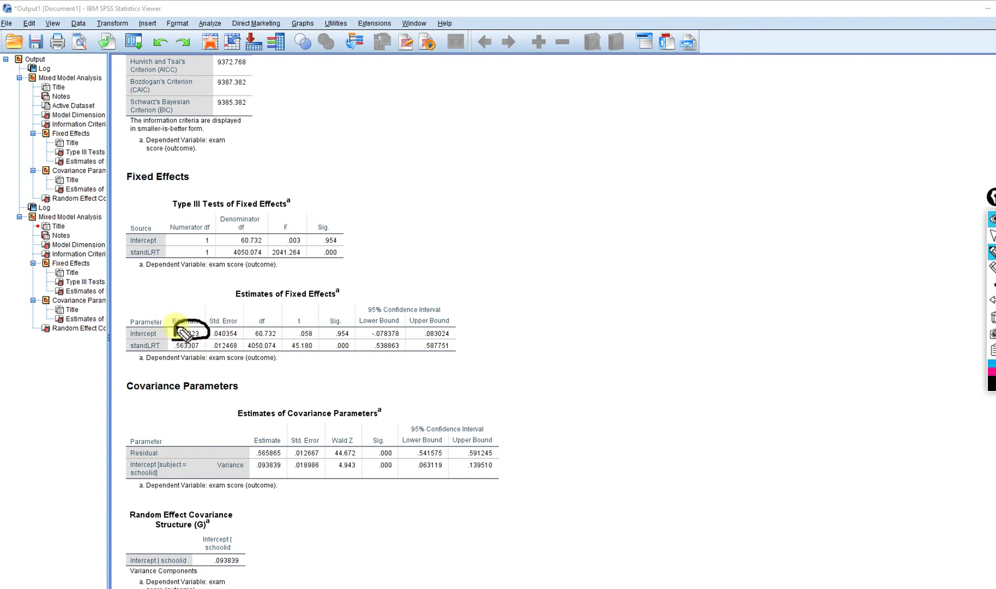
drag(212, 332, 188, 341)
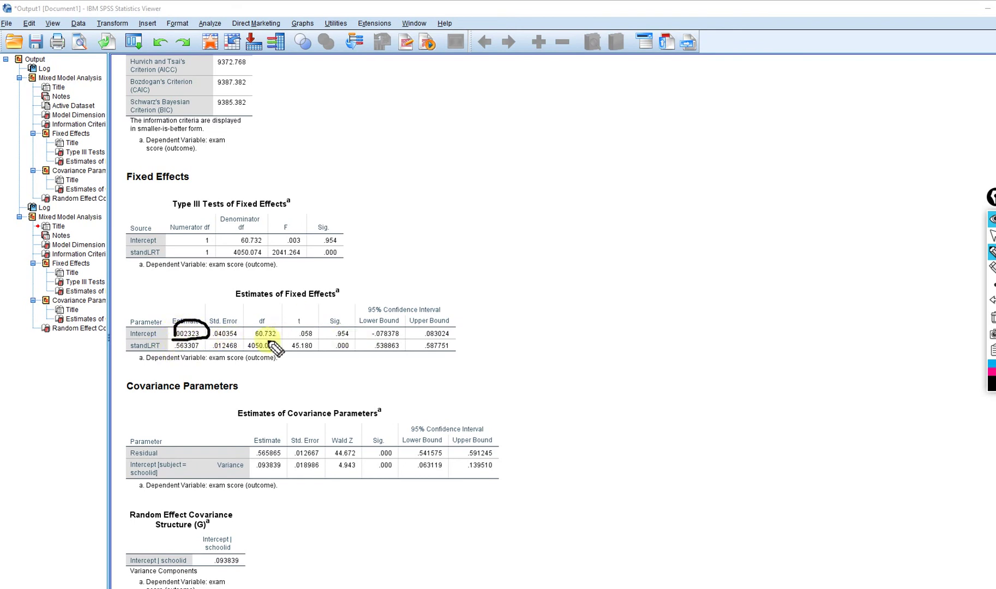
drag(266, 331, 361, 332)
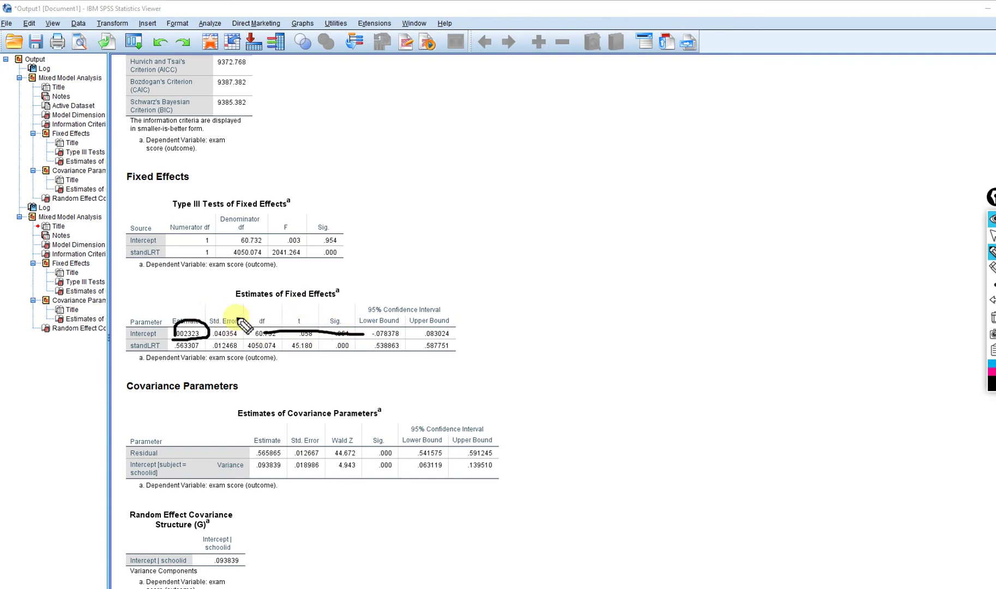
mouse_move(174, 337)
mouse_down()
mouse_move(199, 334)
mouse_move(178, 335)
mouse_up()
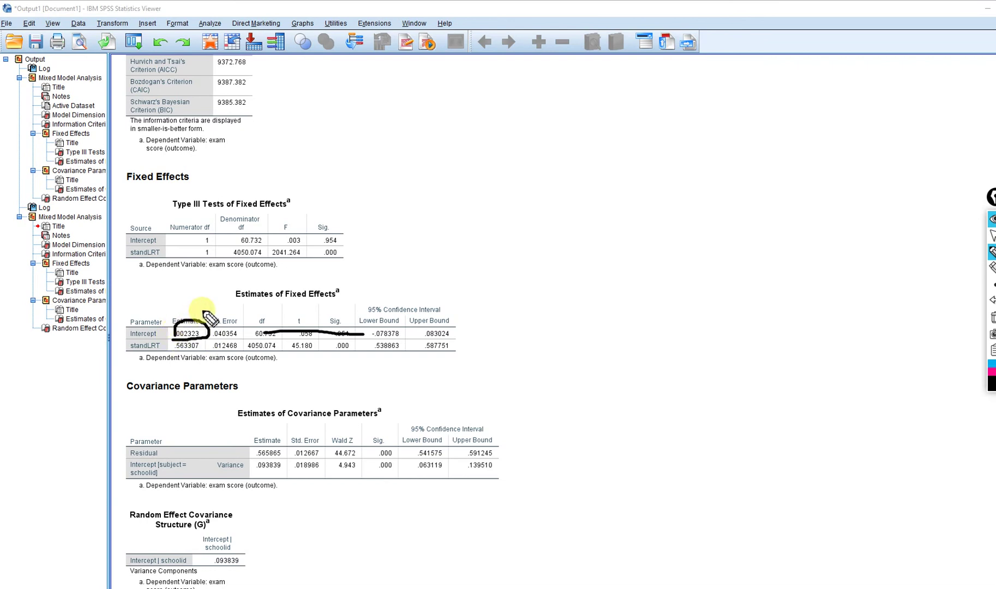
mouse_move(203, 308)
mouse_down()
mouse_move(176, 318)
mouse_move(198, 326)
mouse_move(180, 328)
mouse_move(194, 334)
mouse_up()
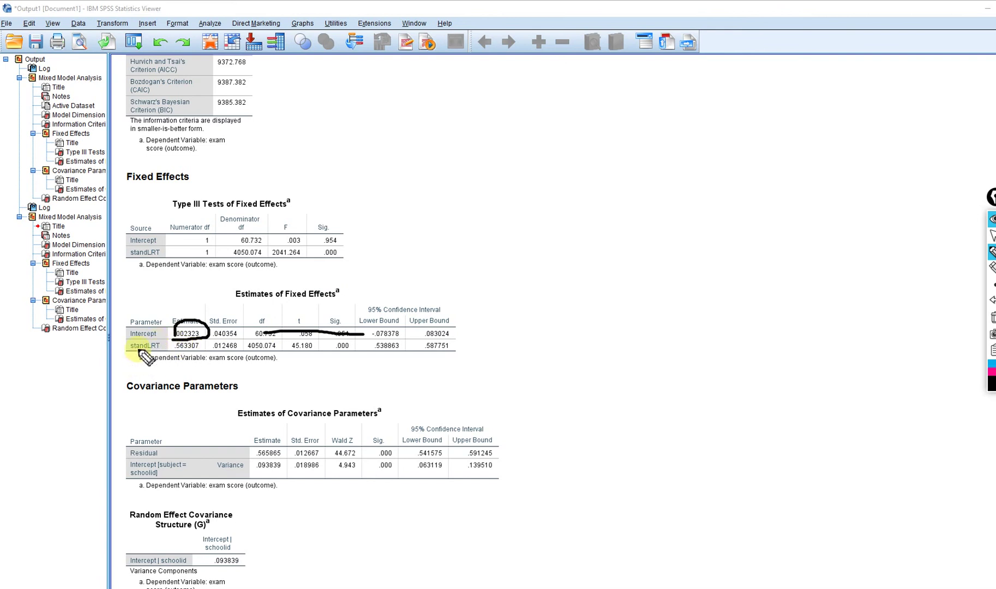
mouse_move(188, 335)
mouse_down()
mouse_move(210, 355)
mouse_move(180, 354)
mouse_move(191, 342)
mouse_move(173, 355)
mouse_up()
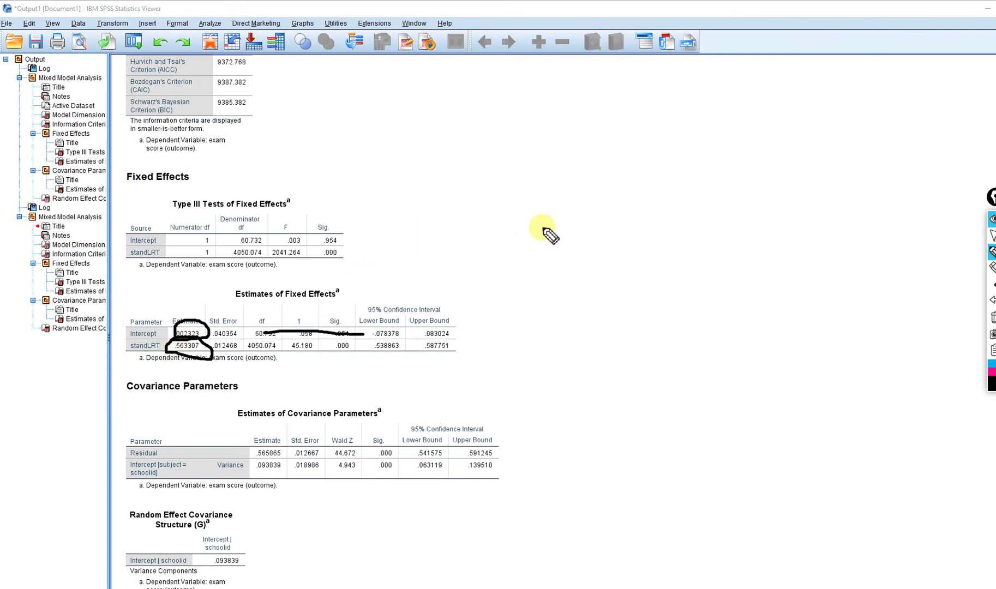
mouse_move(551, 224)
mouse_down()
mouse_move(571, 226)
mouse_move(560, 249)
mouse_up()
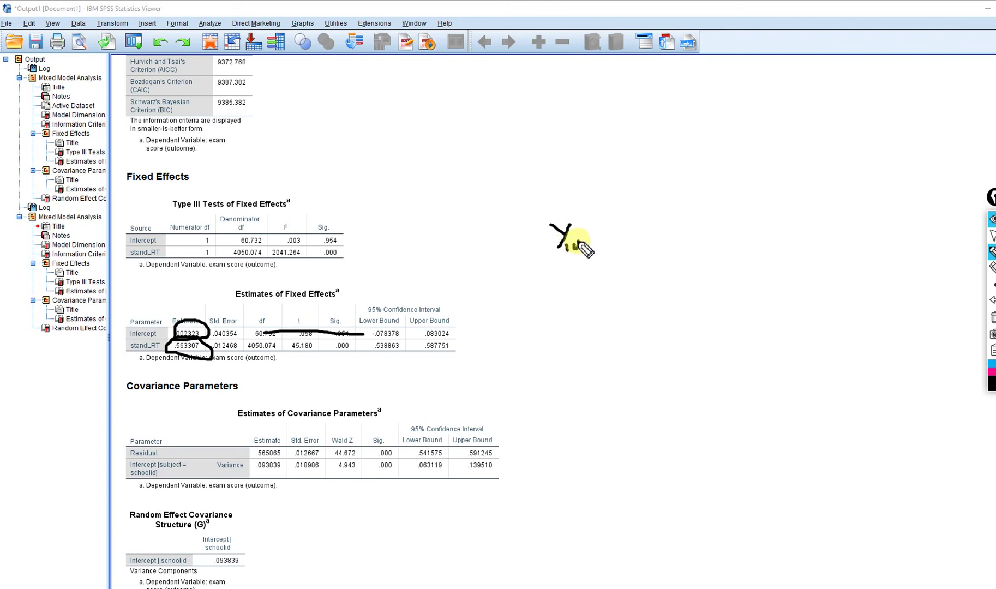
Circle the handwritten γ10 note, underline standLRT, and circle its t 45.180 and Sig. .000
mouse_move(570, 208)
mouse_down()
mouse_move(539, 238)
mouse_move(558, 272)
mouse_move(588, 235)
mouse_move(567, 203)
mouse_up()
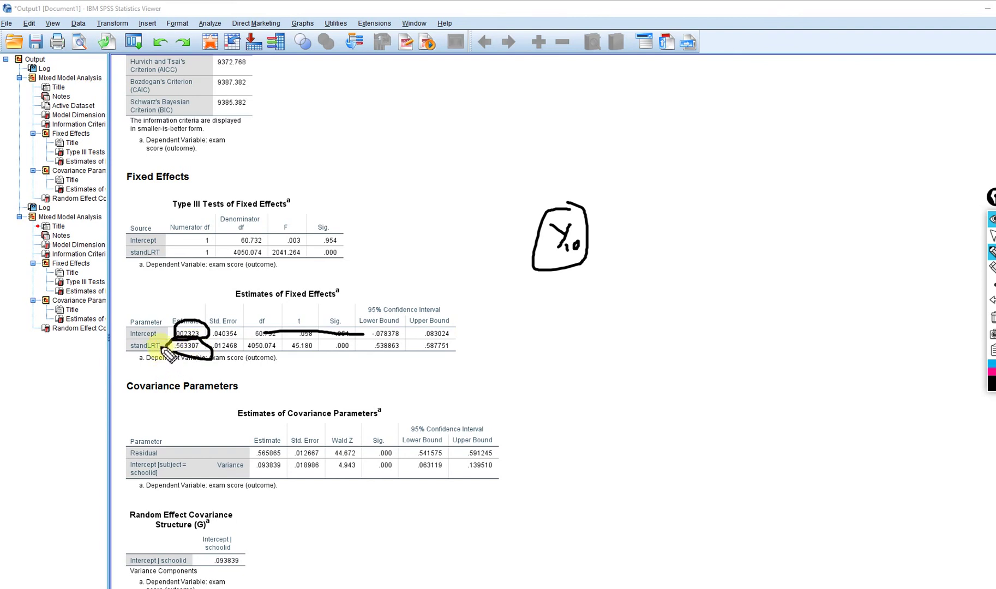
drag(131, 353, 157, 352)
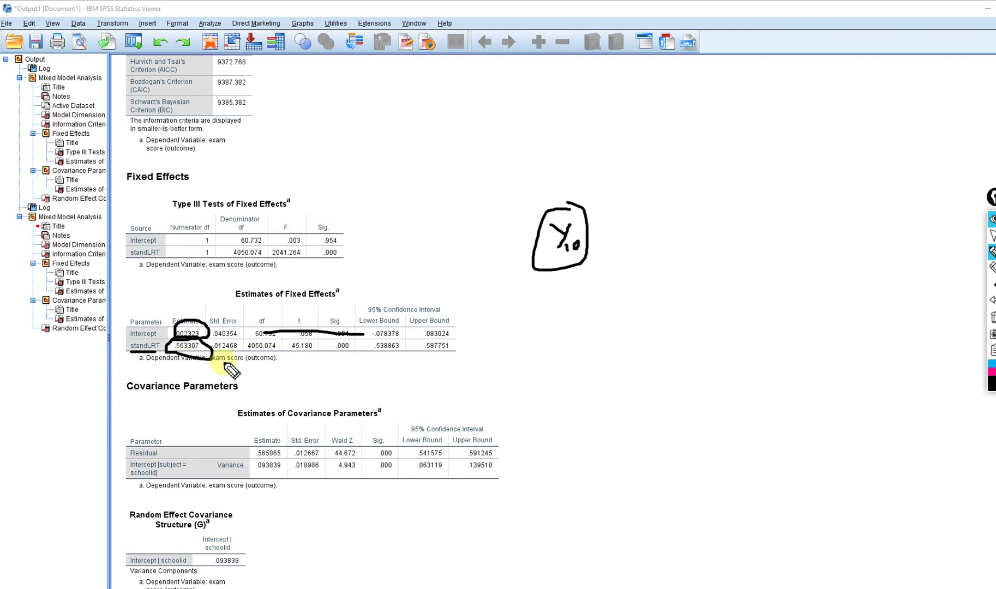
mouse_move(291, 359)
mouse_down()
mouse_move(349, 358)
mouse_move(360, 337)
mouse_move(300, 338)
mouse_move(275, 345)
mouse_move(296, 352)
mouse_up()
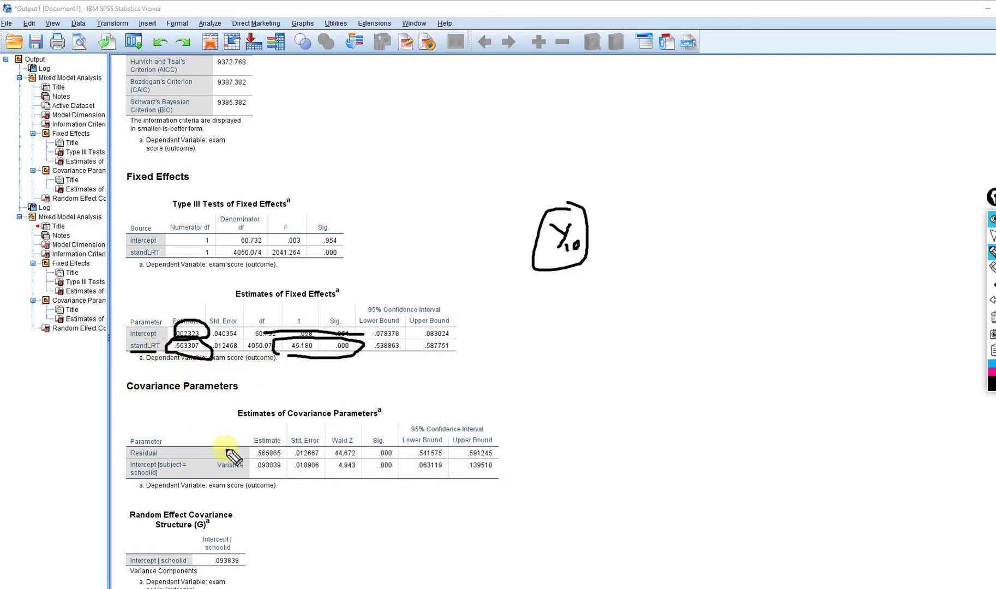
Ink-mark the Residual and schoolid intercept rows, circling estimates .565865 and .093839 and their Sig. .000 values
drag(221, 444, 196, 453)
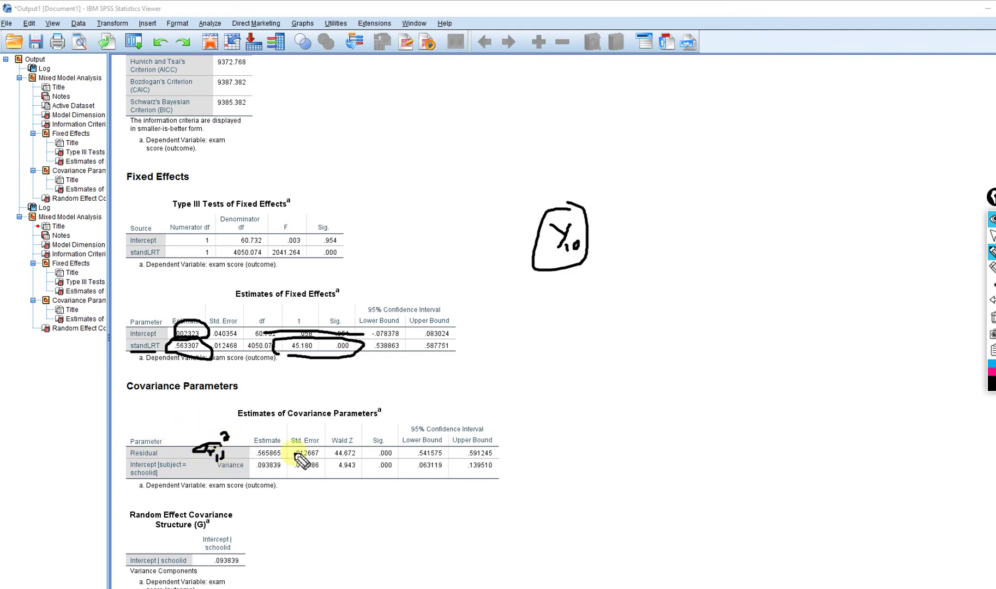
mouse_move(289, 453)
mouse_down()
mouse_move(256, 446)
mouse_move(267, 458)
mouse_move(294, 452)
mouse_up()
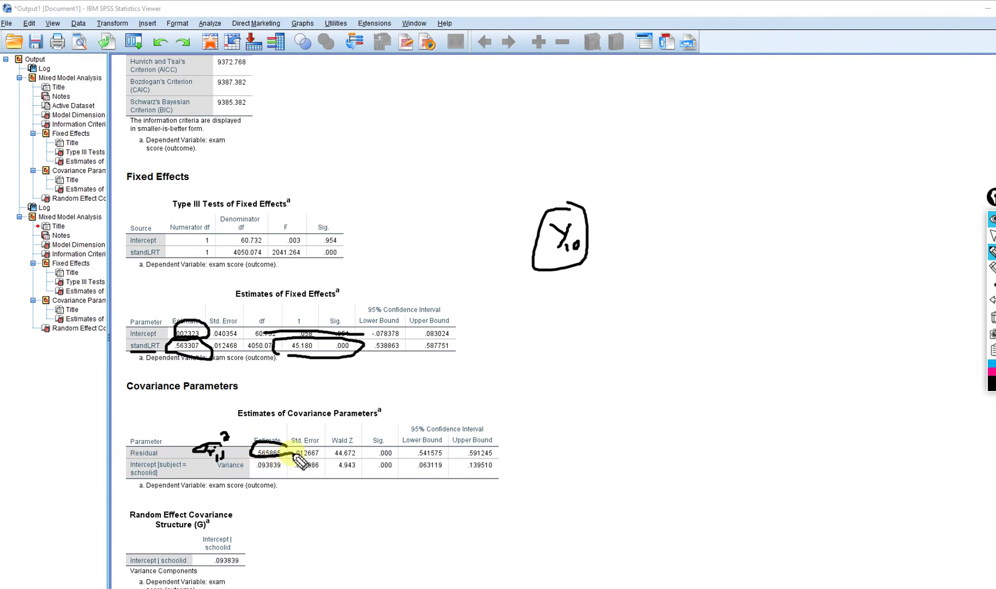
mouse_move(182, 470)
mouse_down()
mouse_move(182, 481)
mouse_move(205, 464)
mouse_move(190, 476)
mouse_up()
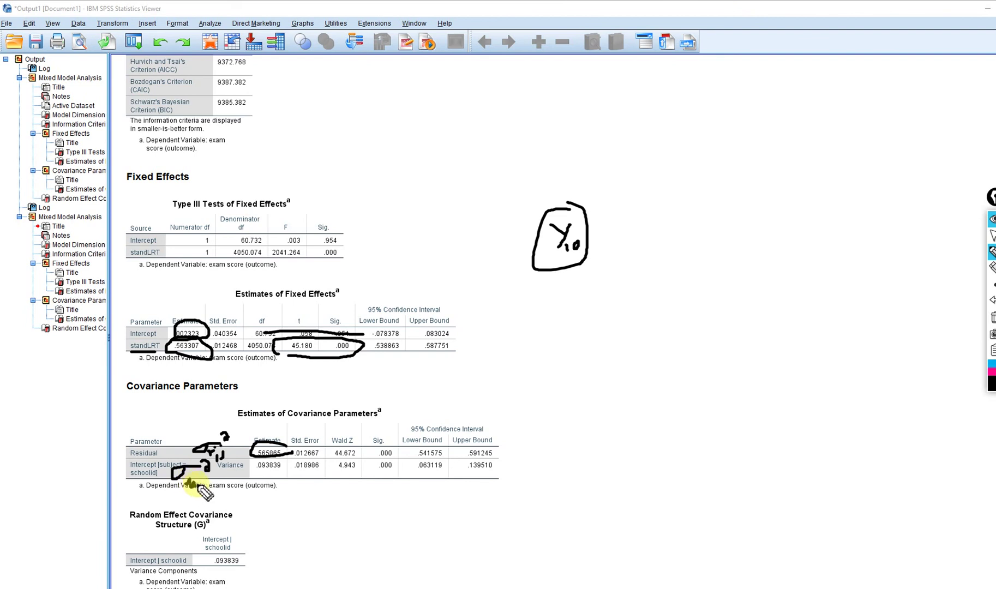
mouse_move(211, 491)
mouse_down()
mouse_move(203, 471)
mouse_move(284, 473)
mouse_move(285, 461)
mouse_move(256, 456)
mouse_up()
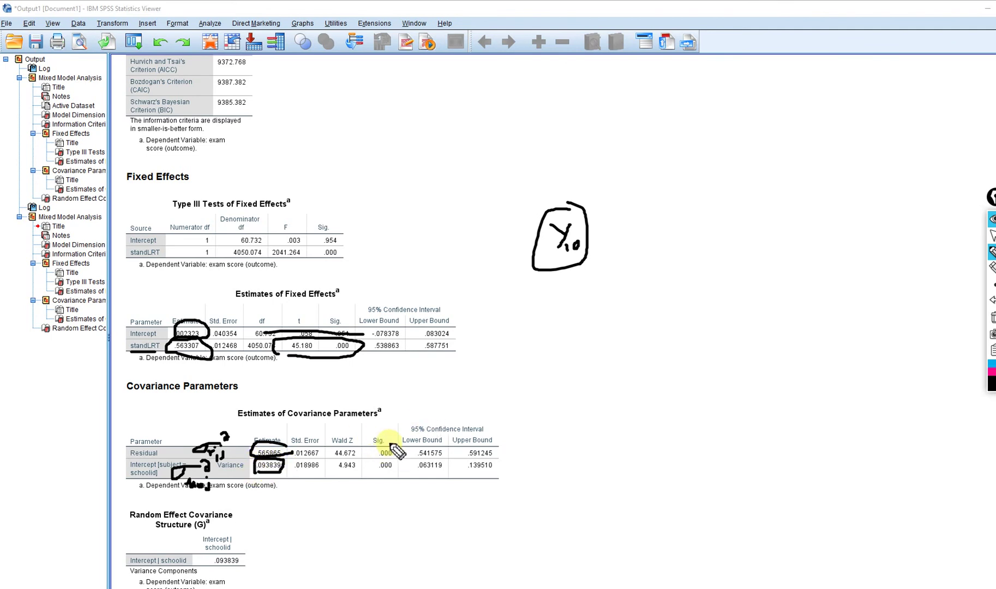
mouse_move(388, 447)
mouse_down()
mouse_move(367, 459)
mouse_move(396, 457)
mouse_move(392, 446)
mouse_move(395, 459)
mouse_move(375, 462)
mouse_move(392, 469)
mouse_move(385, 447)
mouse_up()
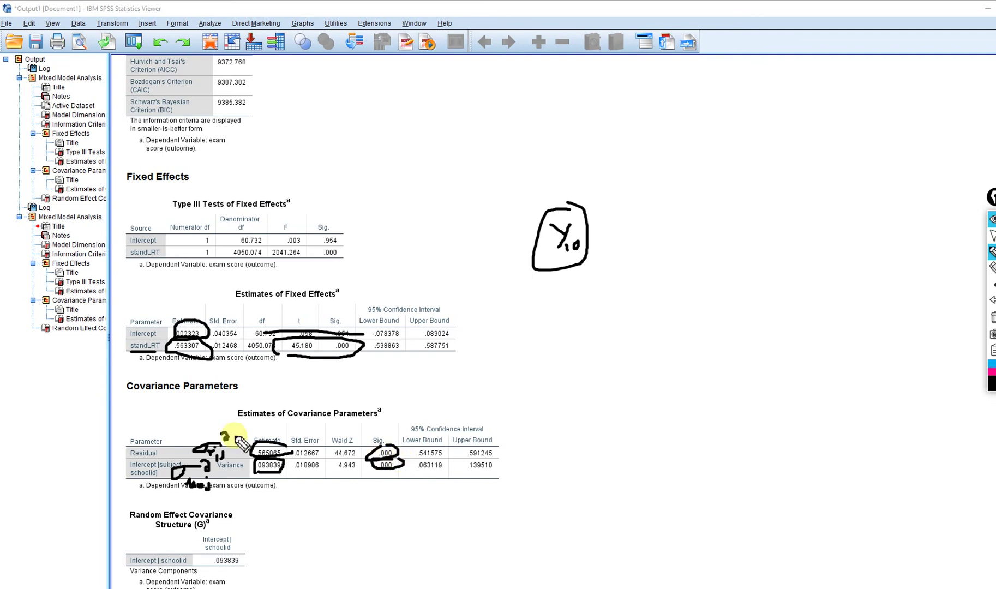